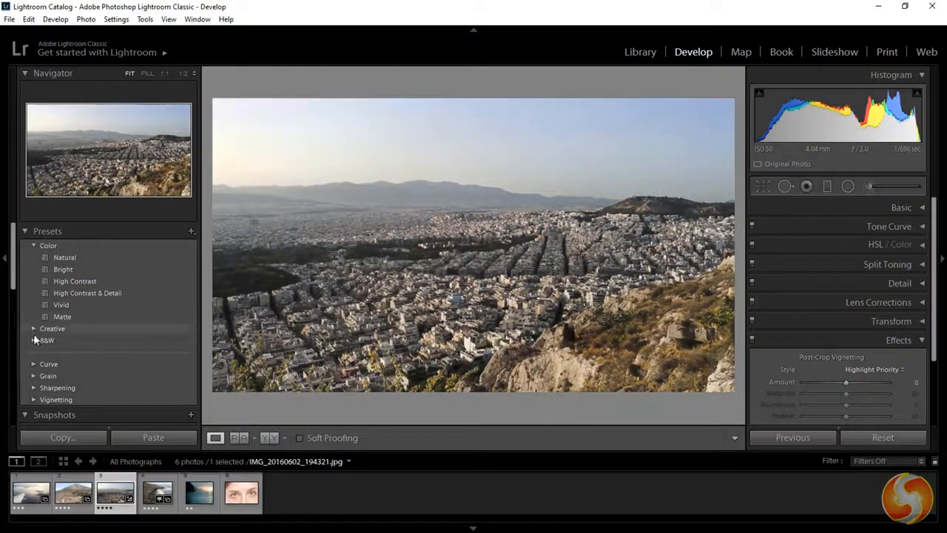
Apply the Warm Contrast preset from the Creative group to the city photo
click(34, 328)
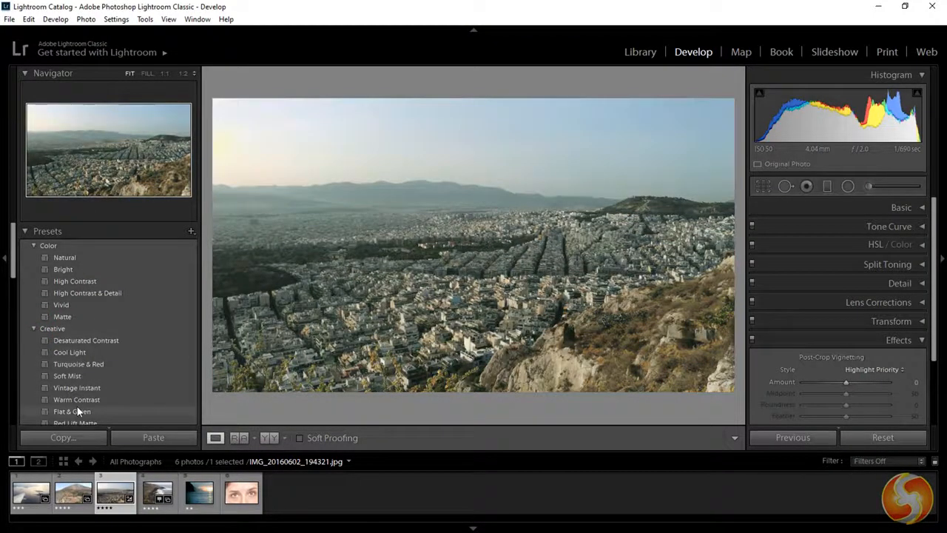
click(77, 398)
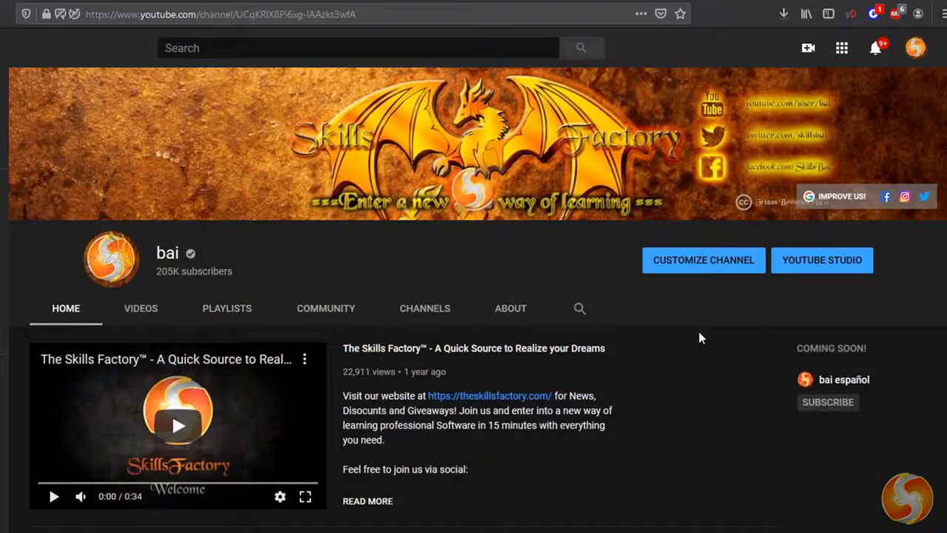
Browse the Skills Factory YouTube channel page in the web browser, and look through the theskillsfactory.com home page
scroll(699, 332, down, 2)
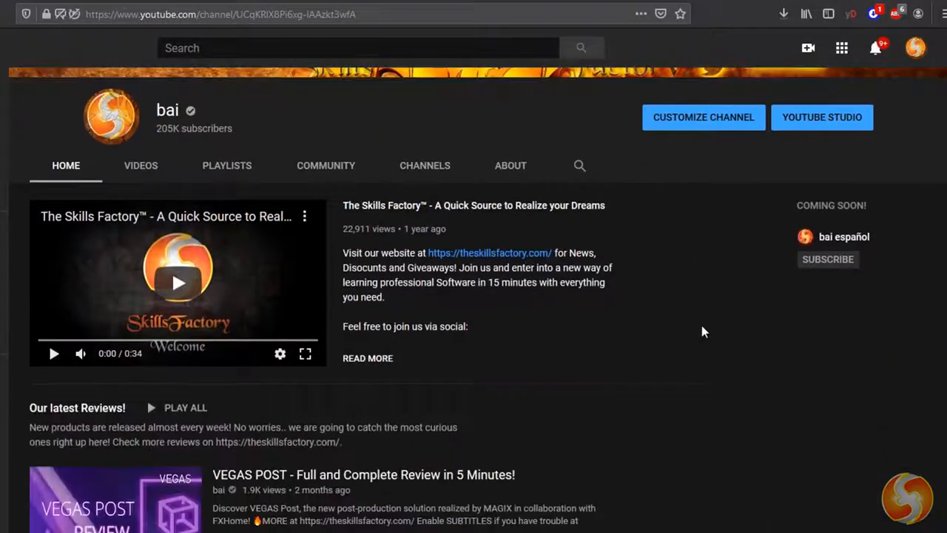
scroll(702, 331, down, 2)
scroll(701, 331, down, 4)
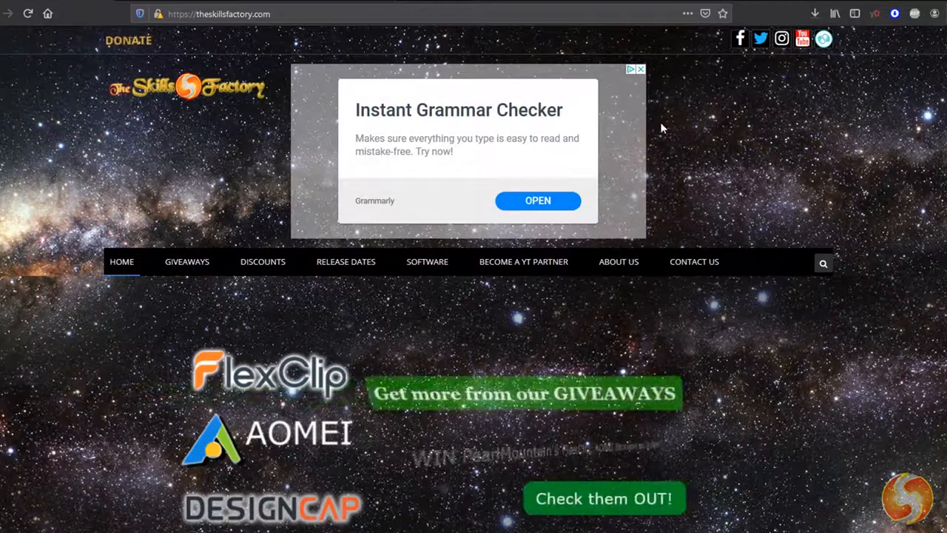
scroll(658, 129, down, 3)
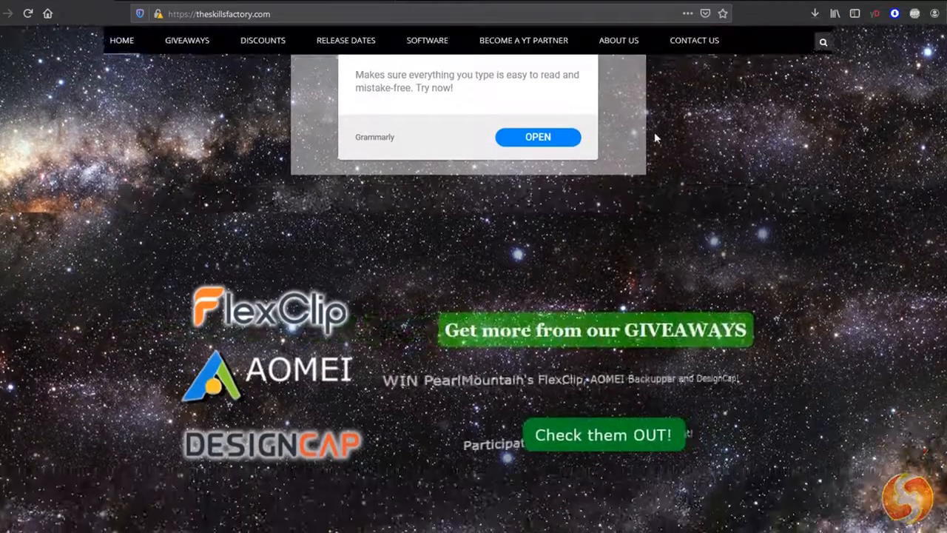
scroll(654, 132, down, 5)
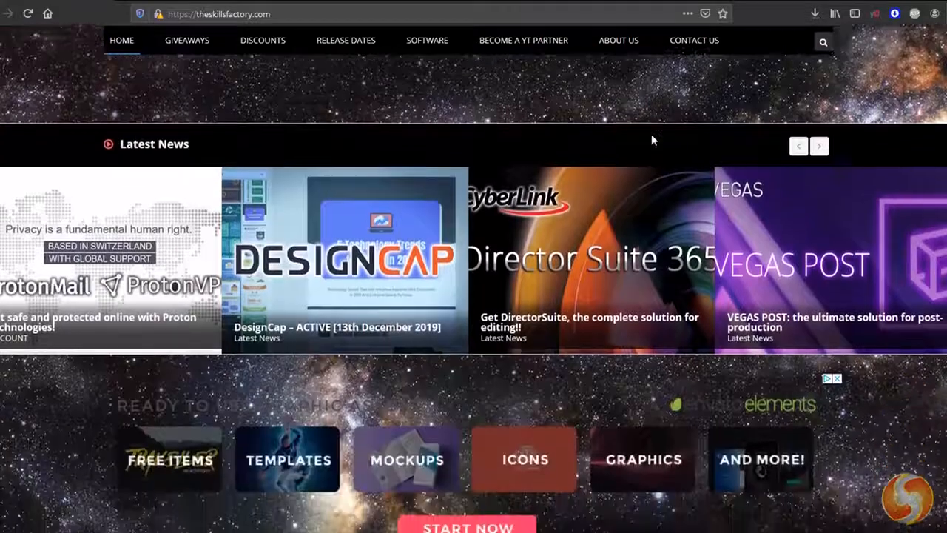
scroll(651, 136, down, 5)
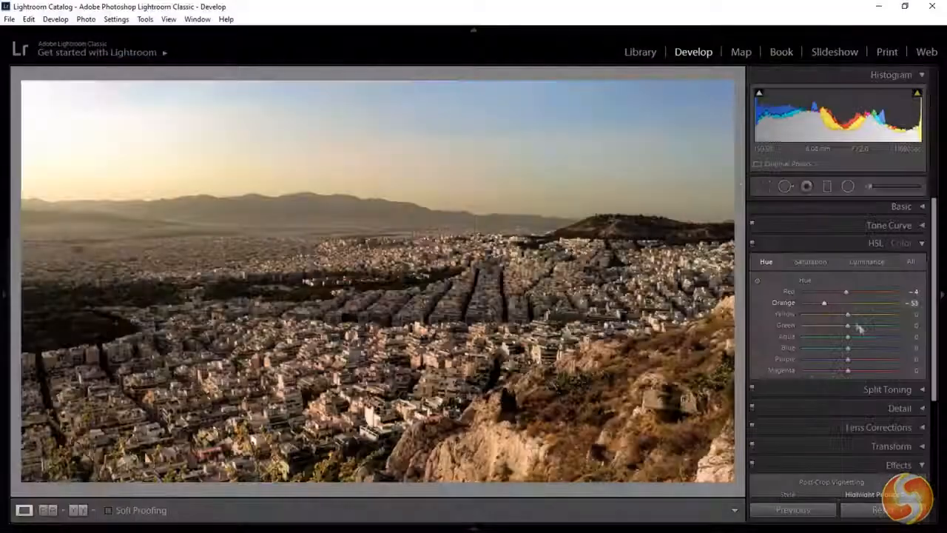
In Lightroom Classic, adjust the city photo's Yellow hue and Vibrance, and compare its Before & After layouts
mouse_move(848, 316)
mouse_down()
mouse_move(823, 316)
mouse_move(890, 317)
mouse_move(847, 317)
mouse_move(849, 326)
mouse_move(892, 328)
mouse_move(846, 326)
mouse_move(900, 343)
mouse_up()
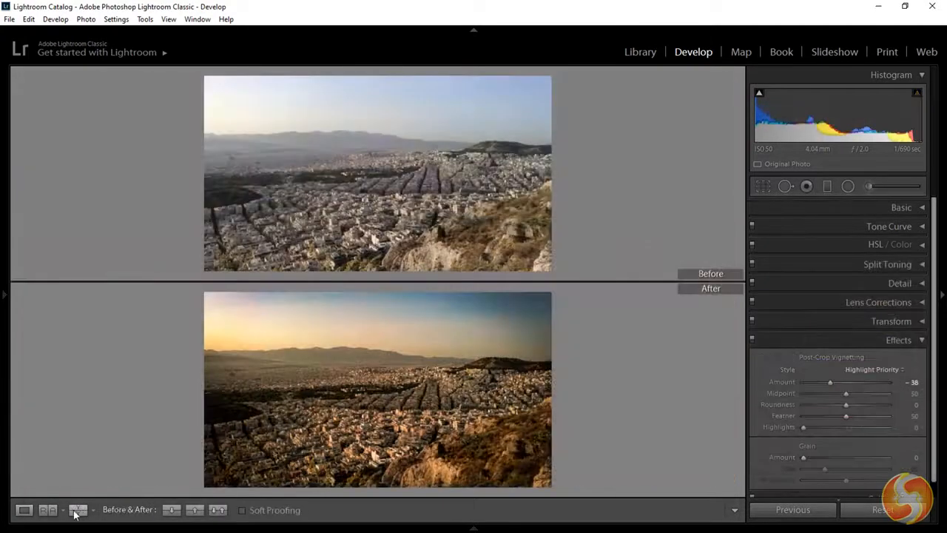
click(76, 510)
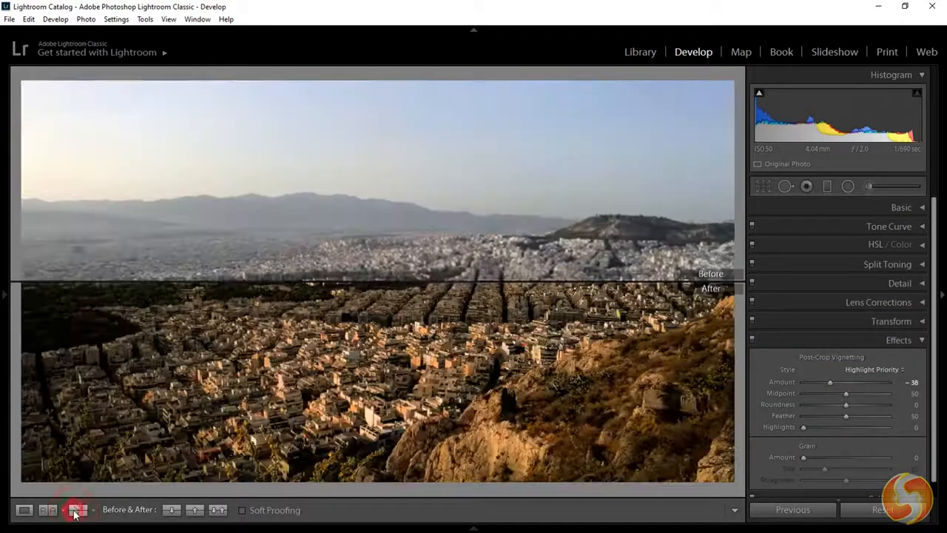
click(75, 510)
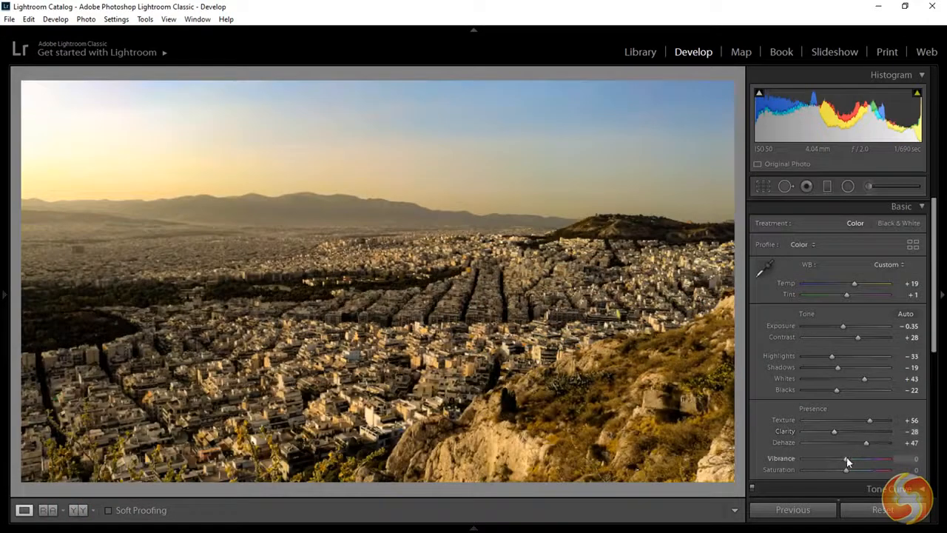
mouse_move(844, 460)
mouse_down()
mouse_move(829, 459)
mouse_move(860, 460)
mouse_move(840, 460)
mouse_move(837, 470)
mouse_move(859, 470)
mouse_move(845, 467)
mouse_up()
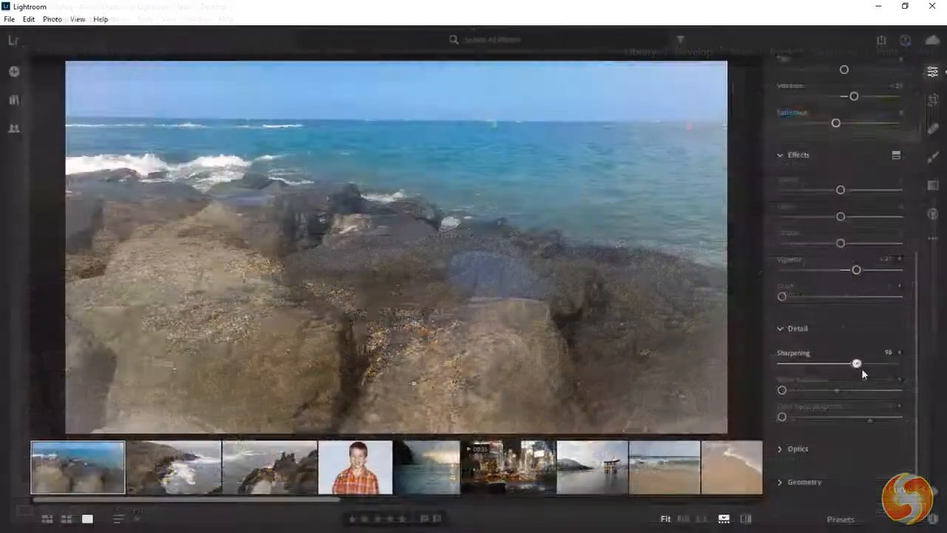
In Lightroom, lower the rocky seashore photo's Sharpening and look through the Crop, Healing Brush, Brush, Linear Gradient and Radial Gradient tools
drag(861, 368, 783, 365)
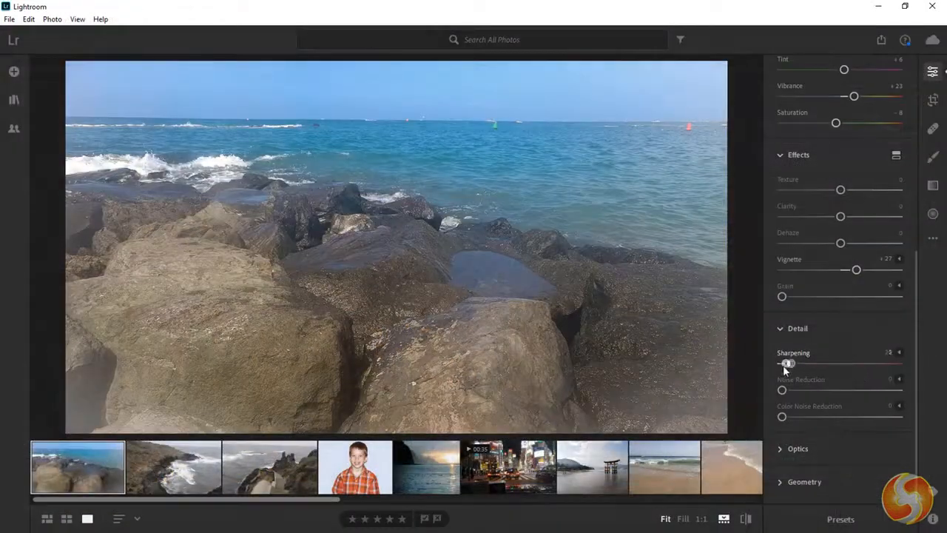
click(932, 100)
click(933, 129)
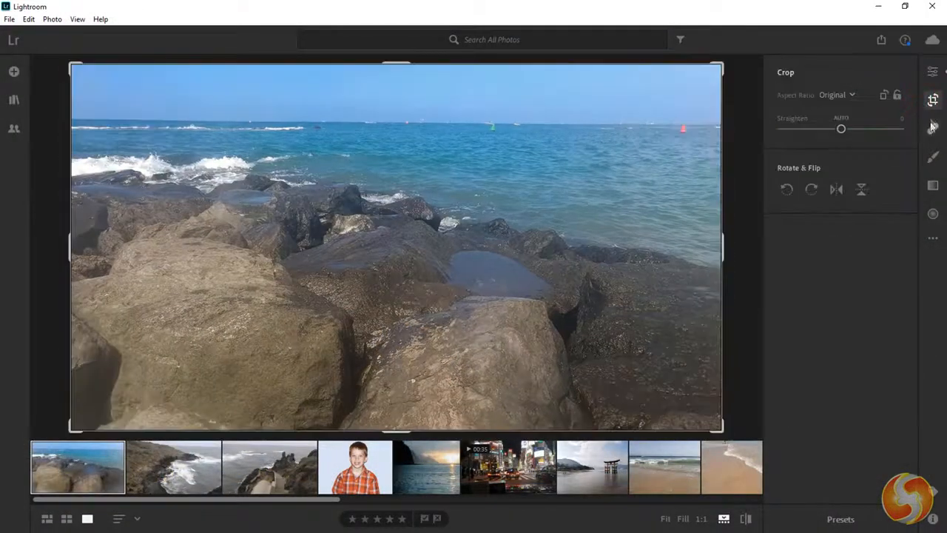
click(933, 157)
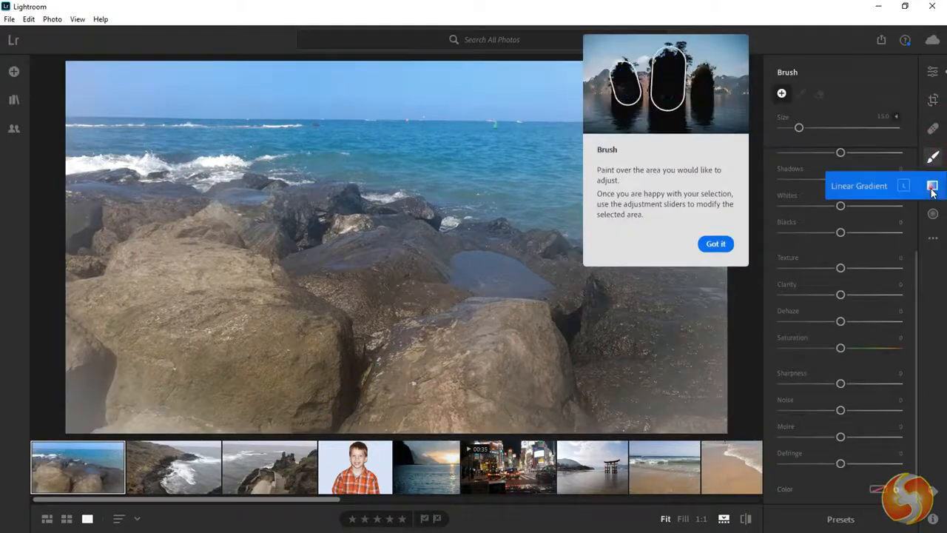
click(933, 186)
click(932, 213)
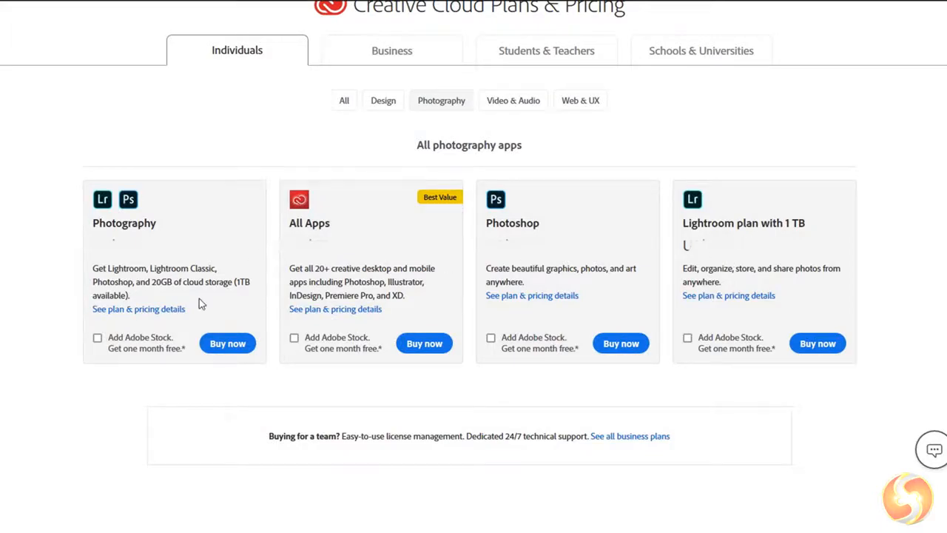
Open the plan and pricing details of the Photography plan on the Creative Cloud plans web page
click(155, 310)
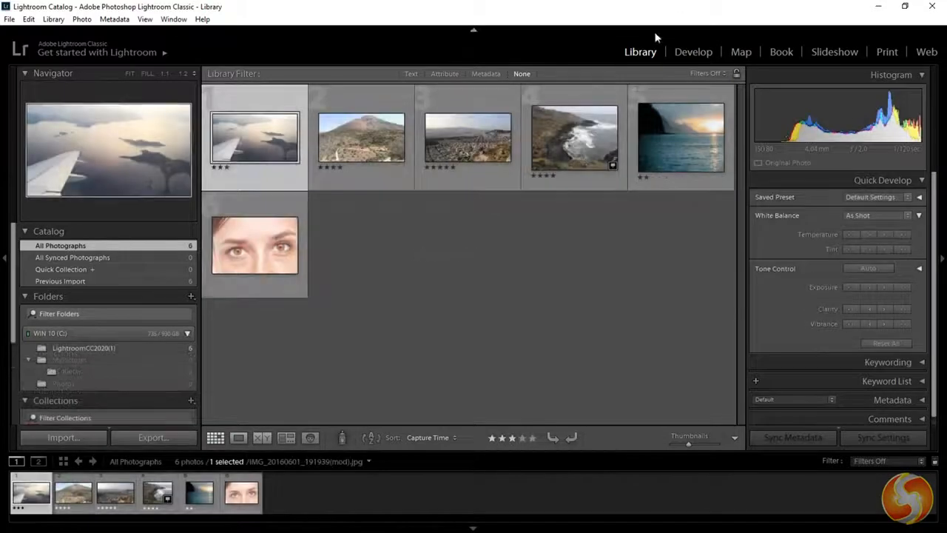
In Lightroom Classic, visit the Develop and Map modules, and return to Develop with both side panels hidden
click(691, 52)
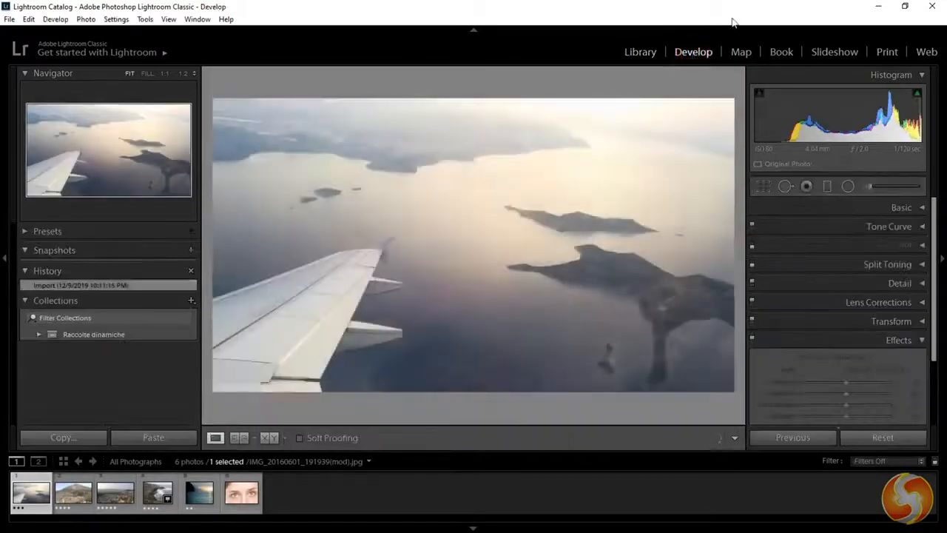
click(740, 52)
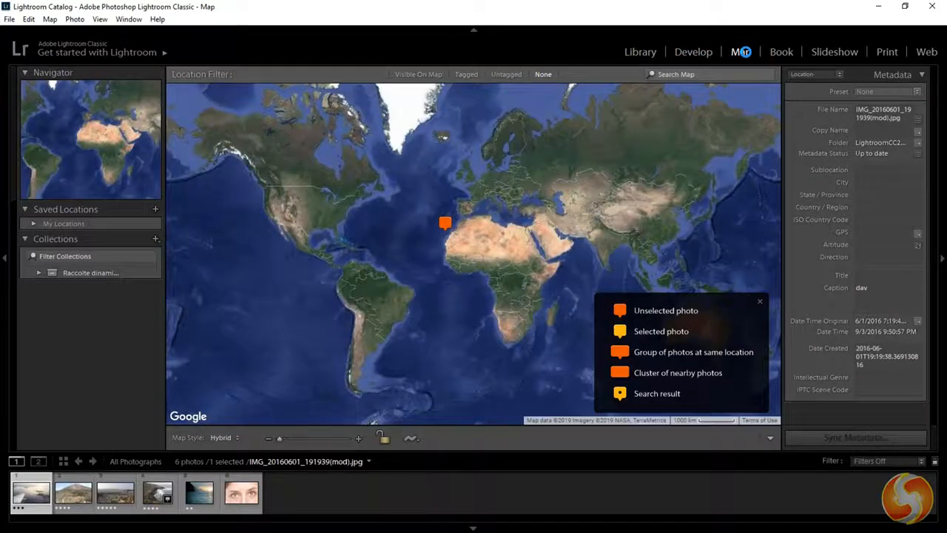
click(703, 56)
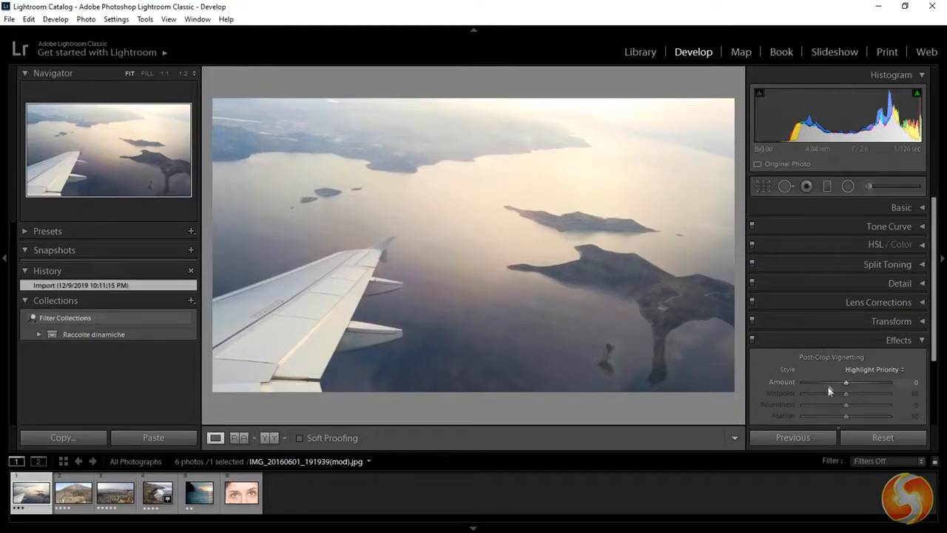
click(4, 258)
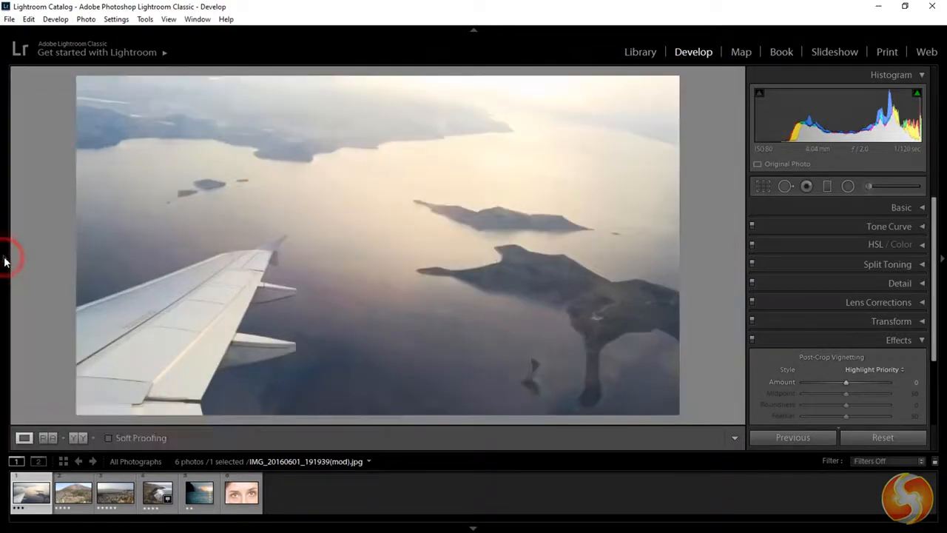
click(943, 259)
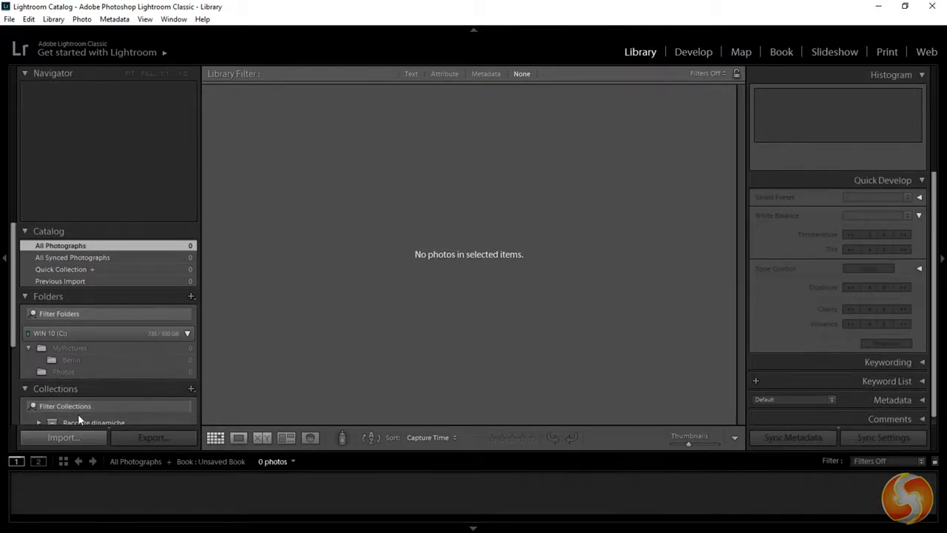
Start a photo import, preview the MAC samples and MyPictures folders, and choose LightroomCC2020(1) as the source
click(77, 441)
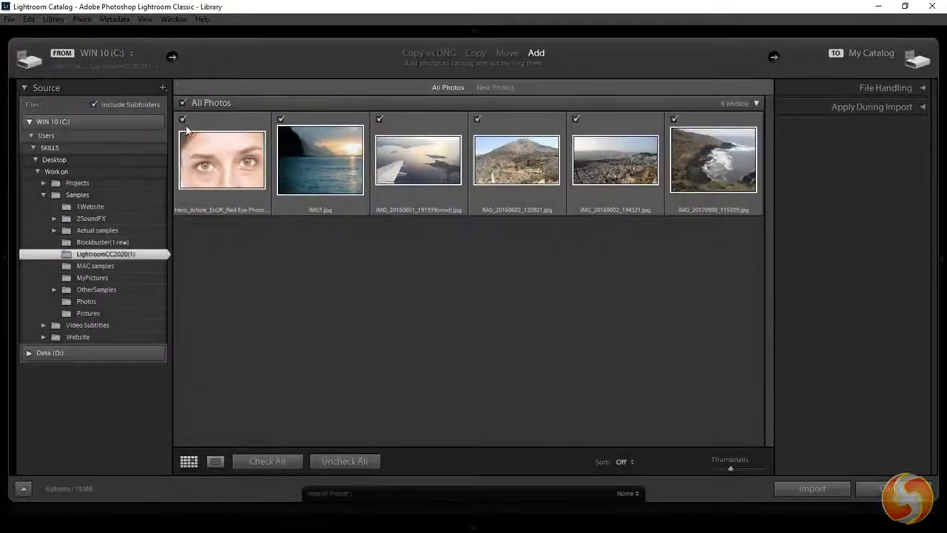
click(123, 266)
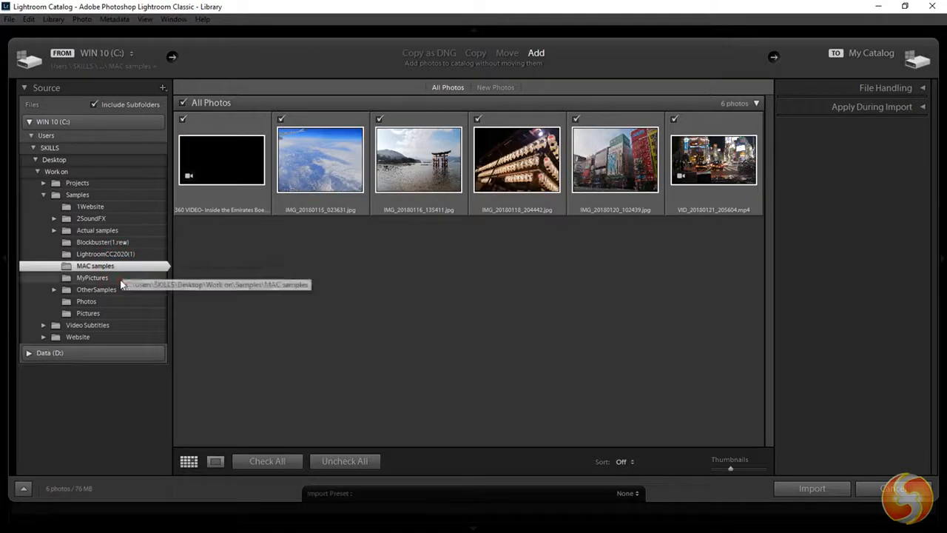
click(123, 279)
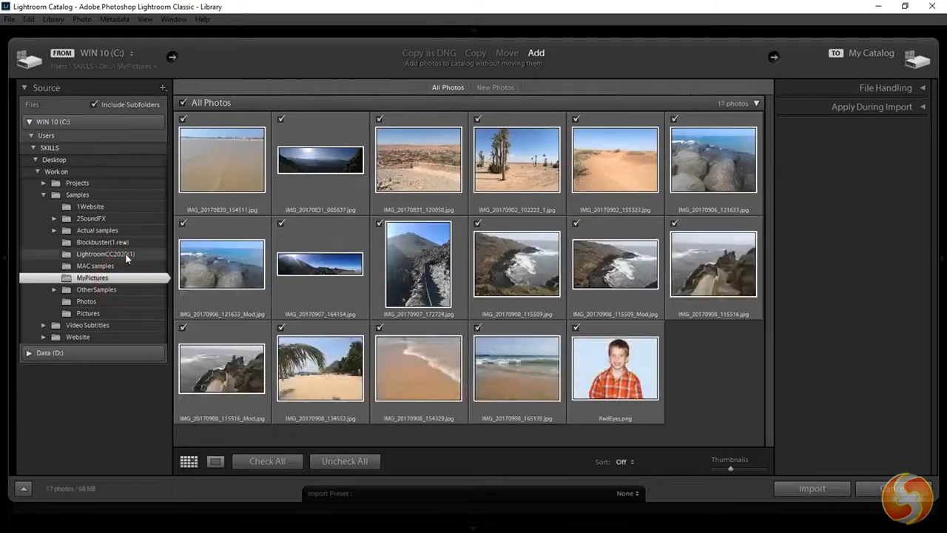
click(125, 253)
Try excluding the first three photos one by one and all photos at once from the import, including them again each time
click(182, 120)
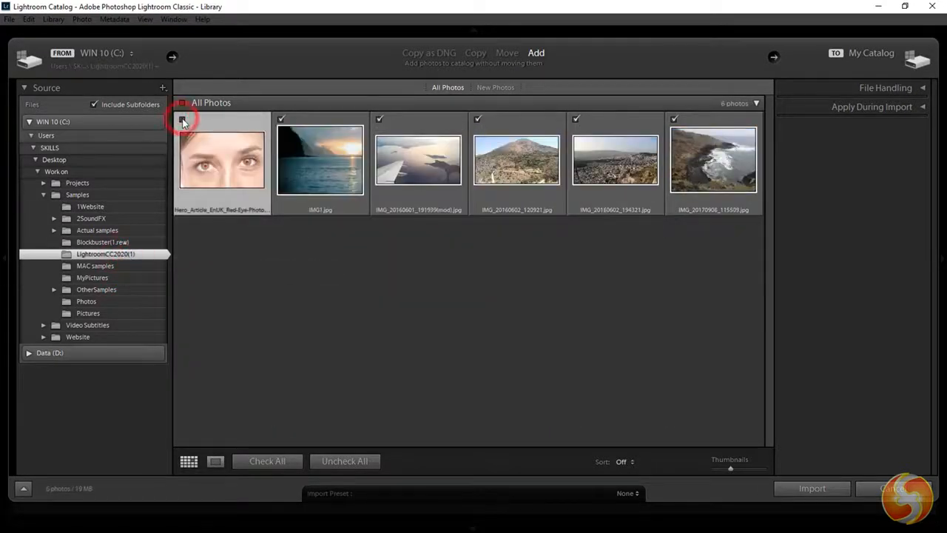
click(182, 119)
click(280, 120)
click(280, 120)
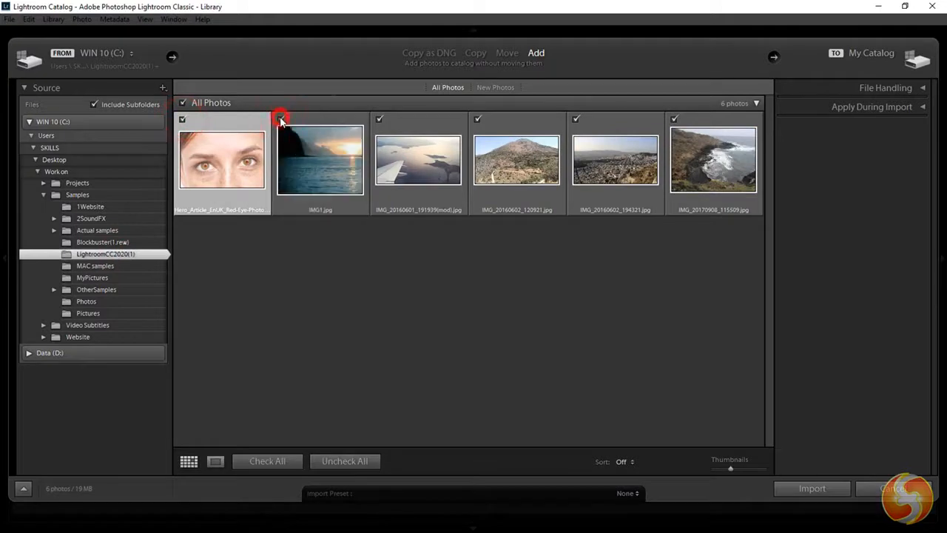
click(379, 119)
click(379, 120)
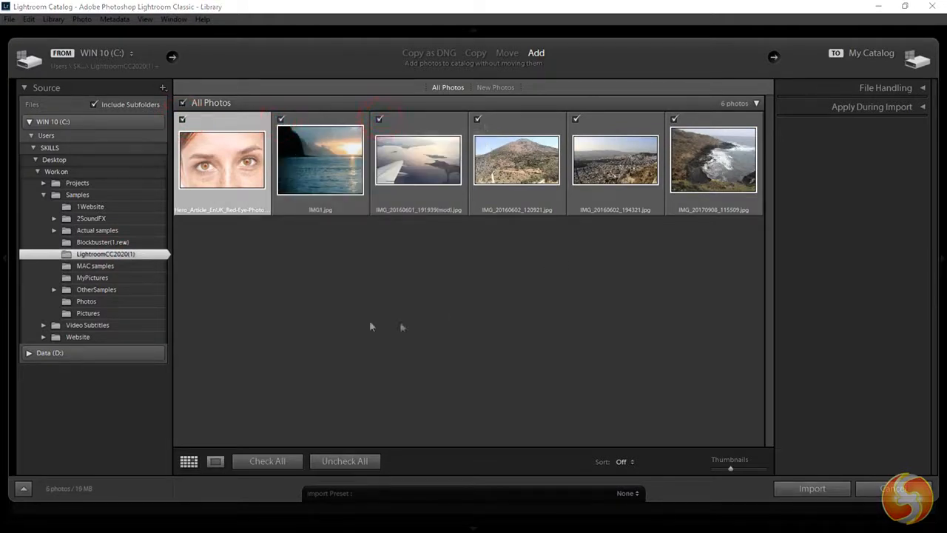
click(342, 461)
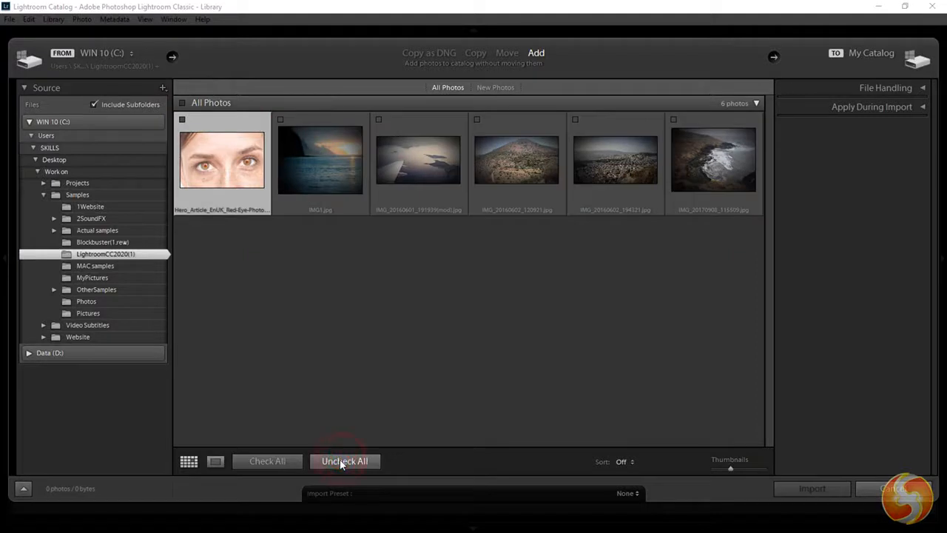
click(275, 462)
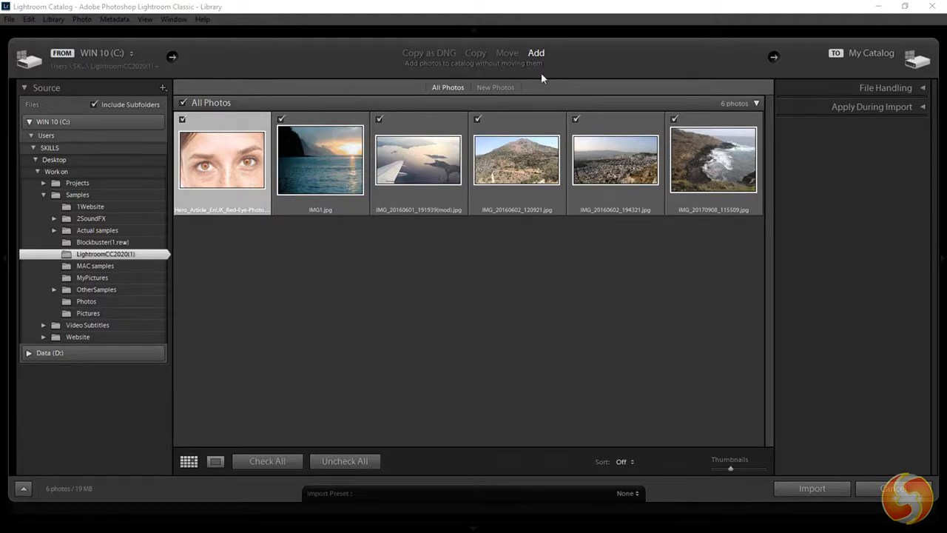
Look at the Copy and Move import methods, and import all photos of the folder with the Add method
click(475, 53)
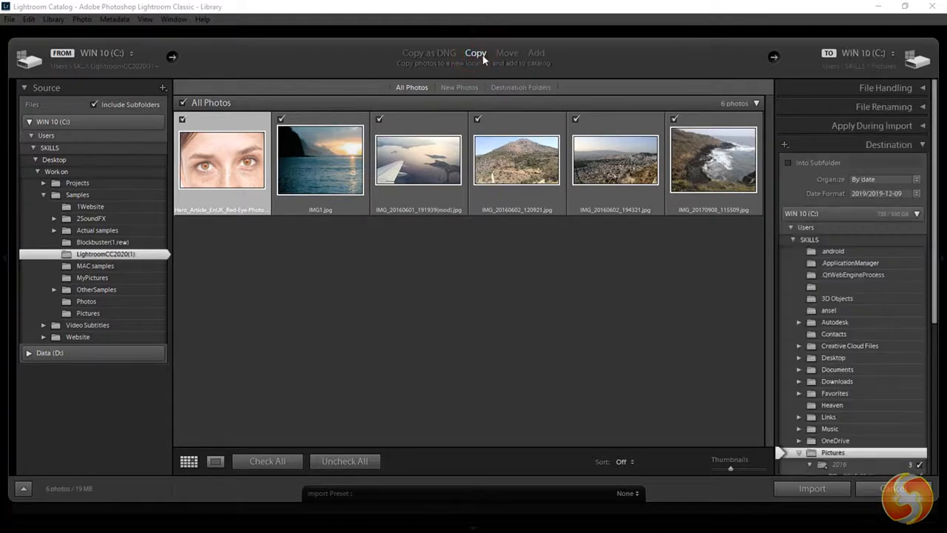
click(503, 55)
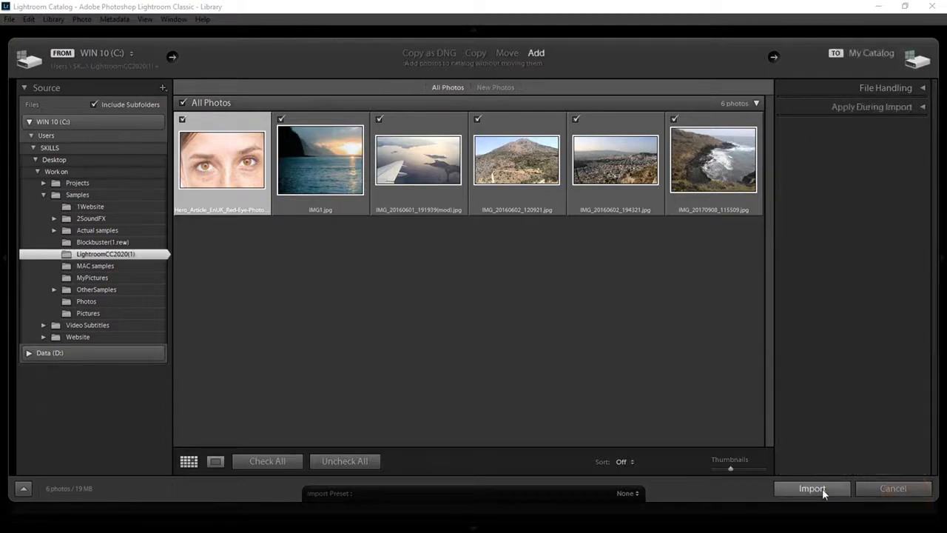
click(812, 488)
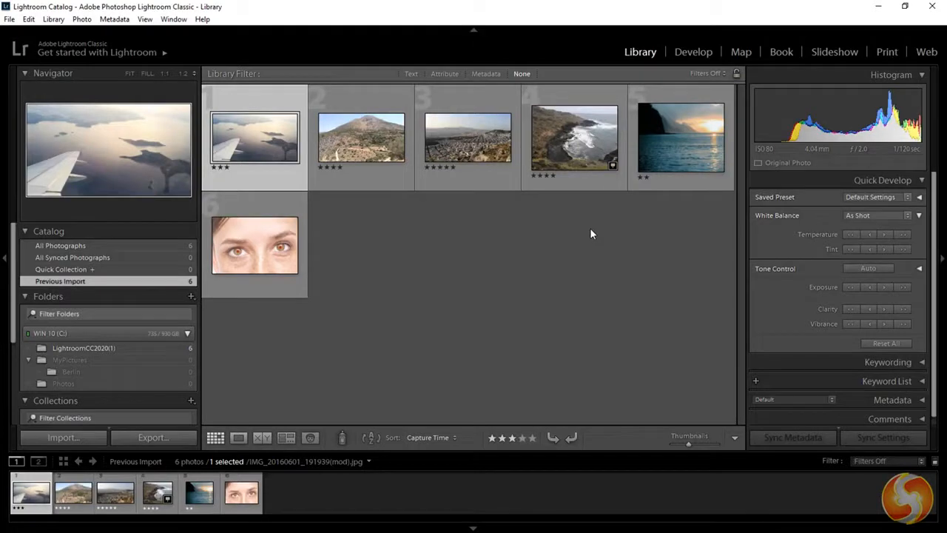
Show all photographs, collapse the Folders section, and create a collection named MyCollection that includes the selected airplane wing photo
click(62, 248)
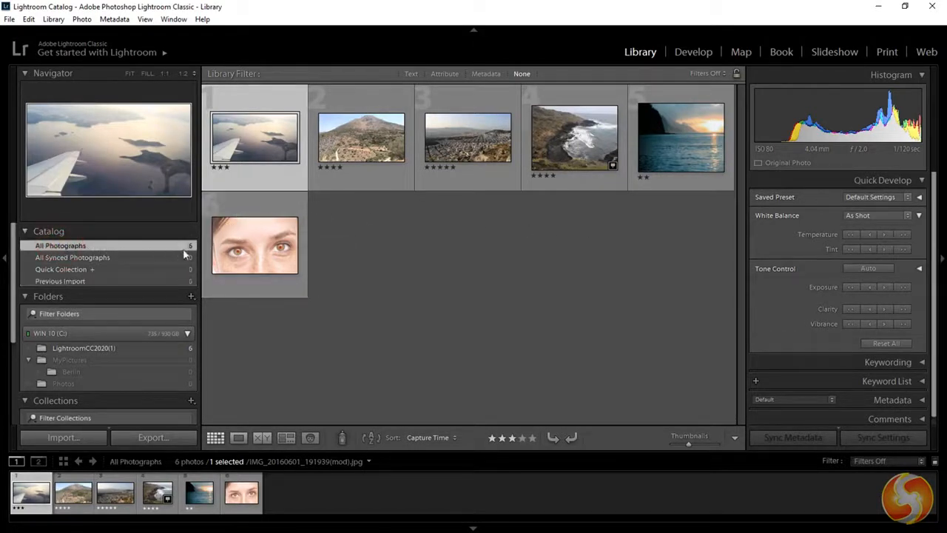
click(25, 297)
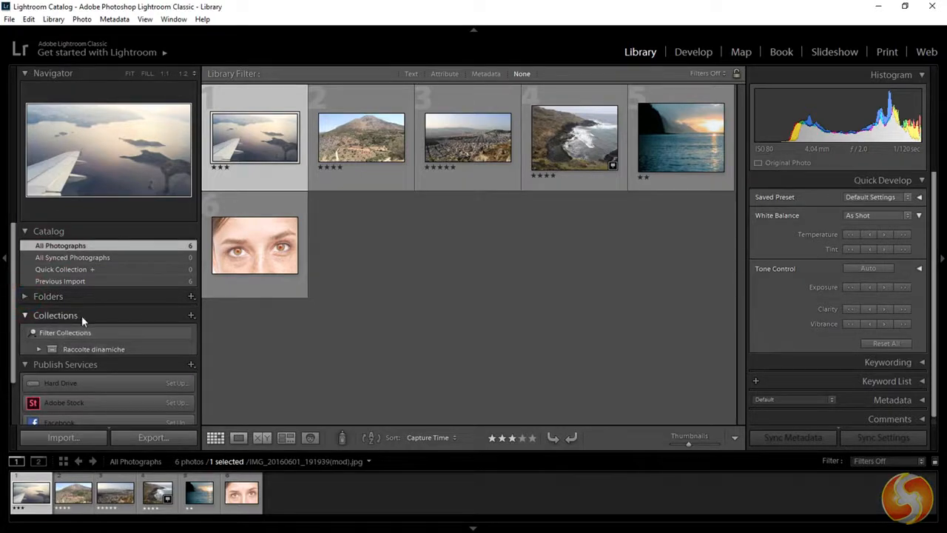
click(190, 317)
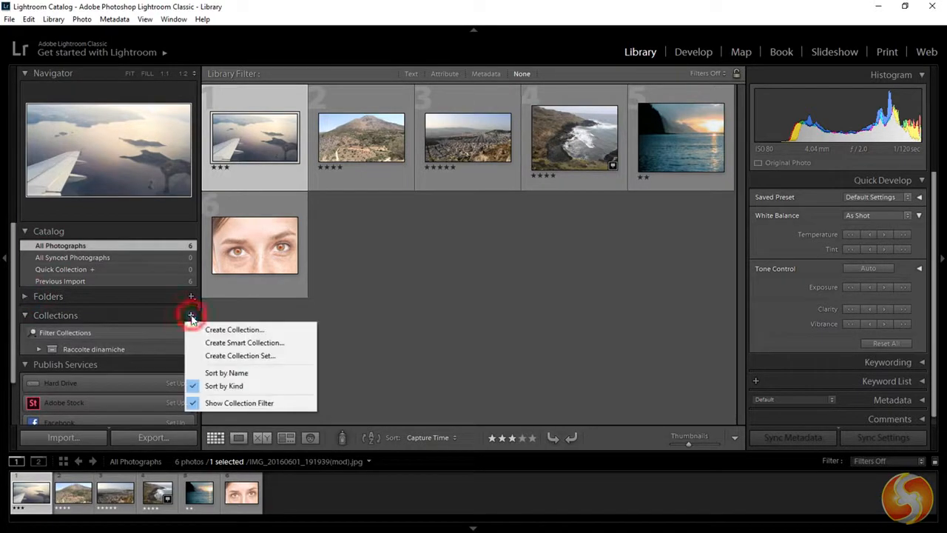
click(236, 330)
text(MyCollection)
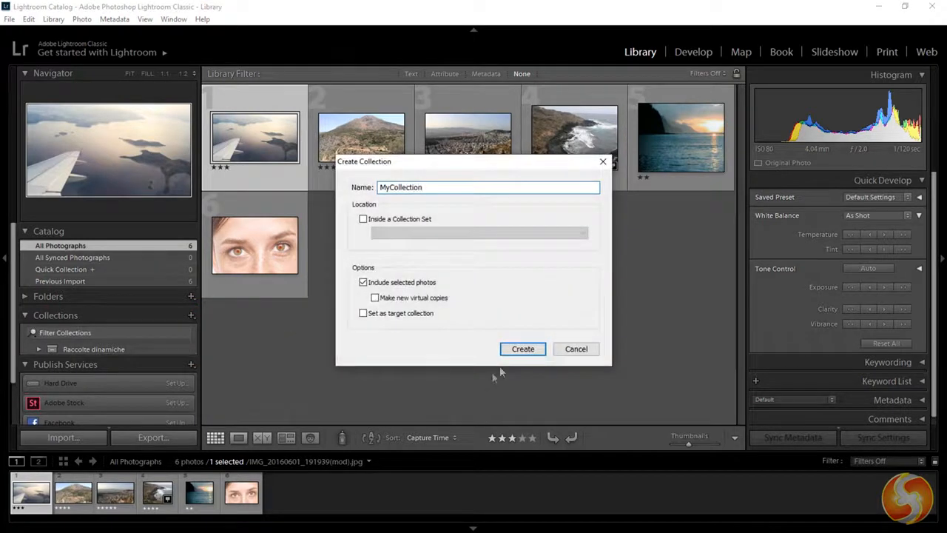
click(529, 350)
Add the mountain and rocky coast photos to MyCollection, check the collection's contents, and return to All Photographs
click(165, 247)
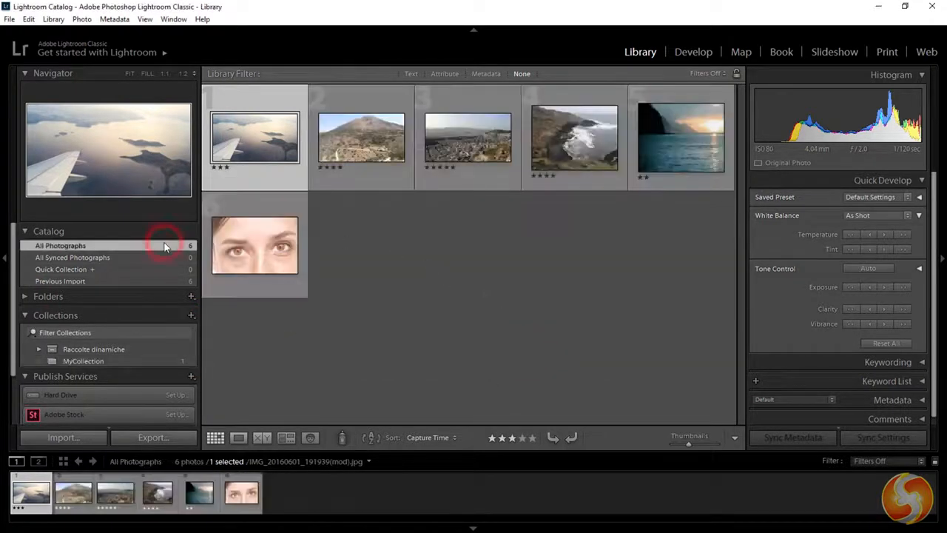
drag(363, 141, 87, 361)
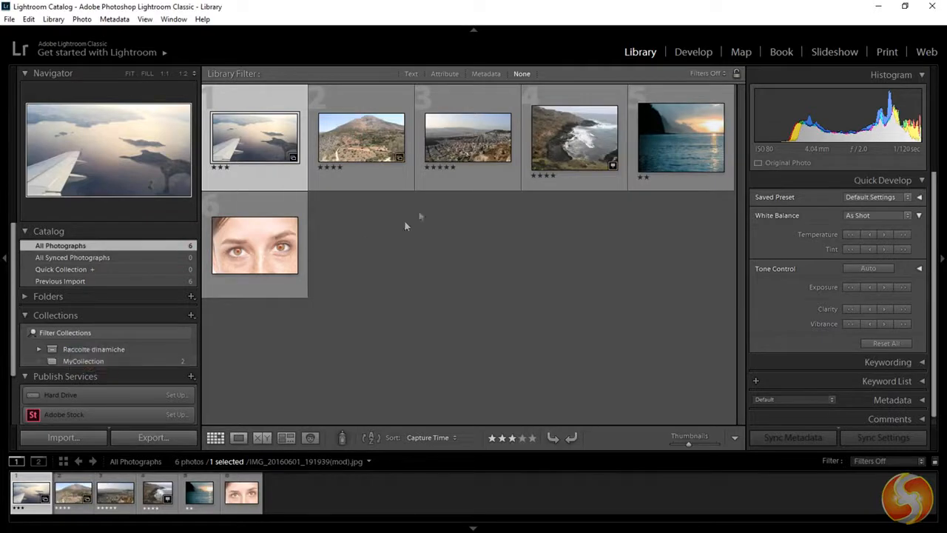
drag(574, 137, 101, 364)
click(105, 362)
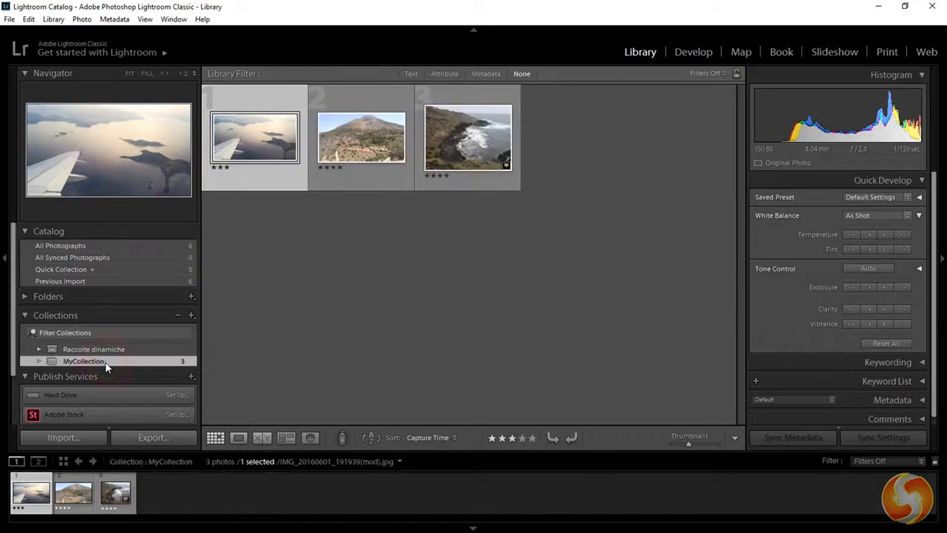
click(89, 245)
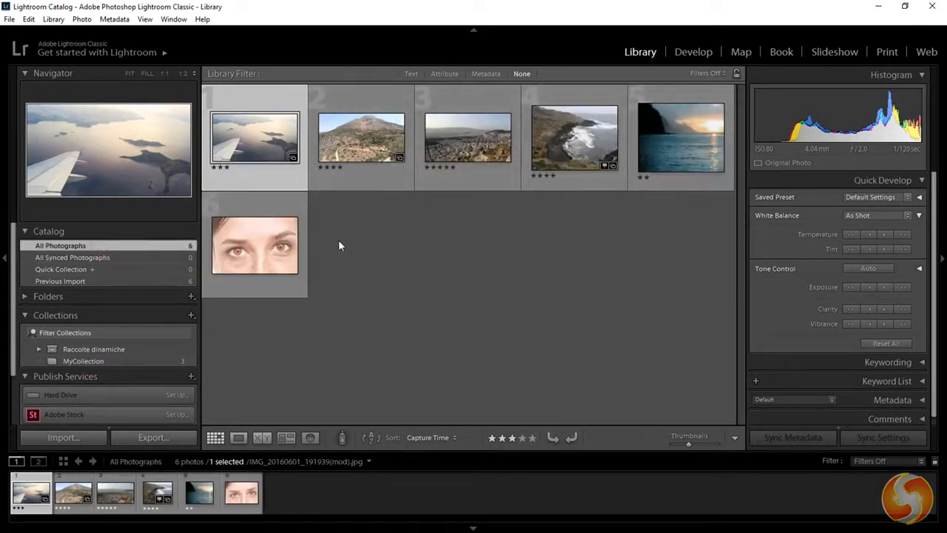
Switch to Loupe view, browse the second to fifth photos, and return to the city view photo
click(238, 437)
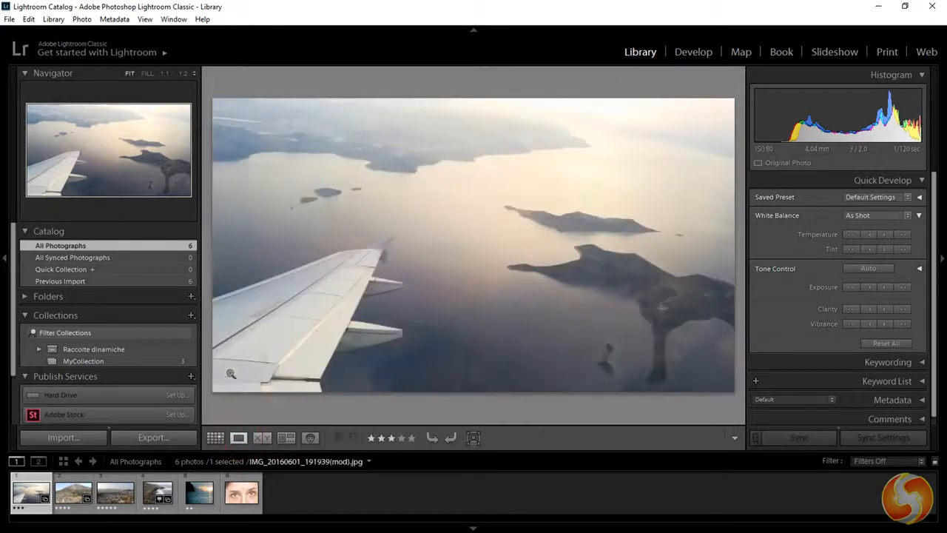
click(72, 494)
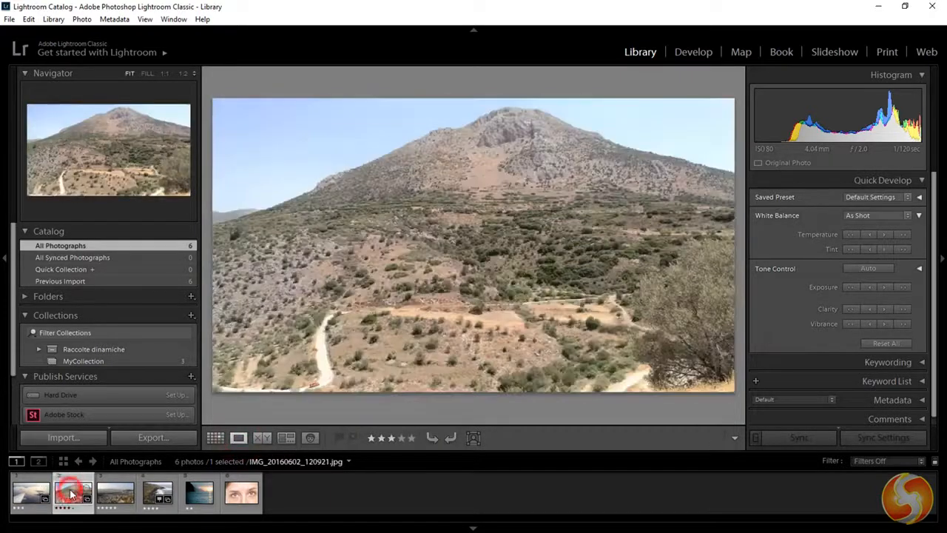
click(115, 492)
click(158, 490)
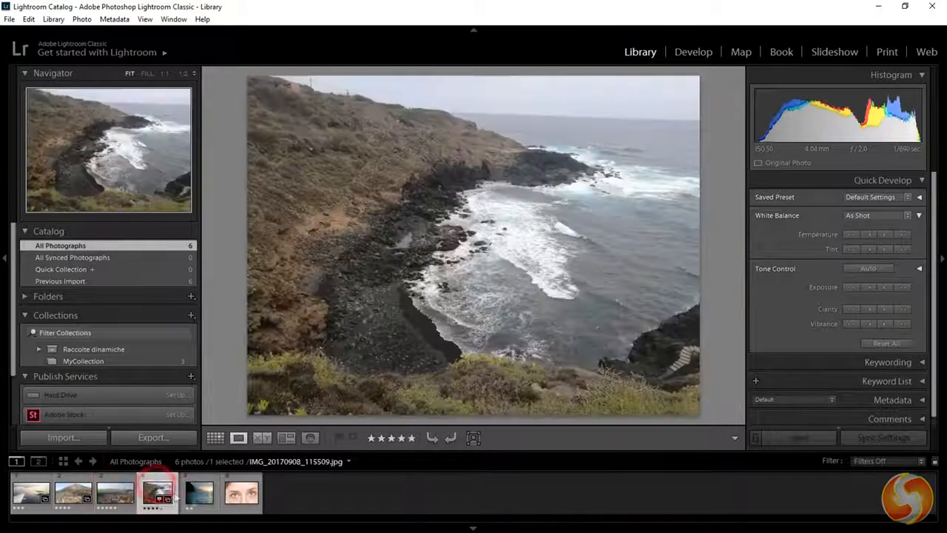
click(199, 492)
click(116, 495)
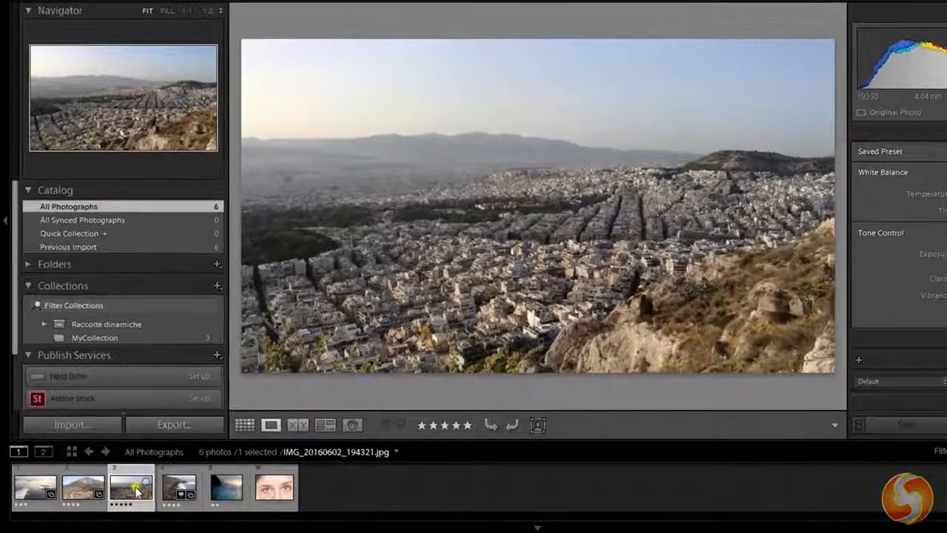
Try removing the city view photo from the catalog without deleting it from disk
right_click(136, 492)
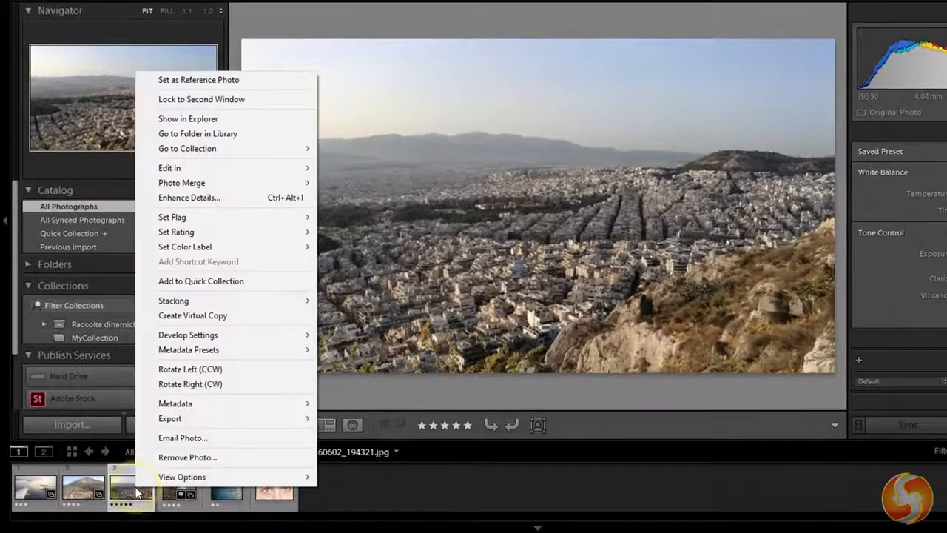
click(222, 459)
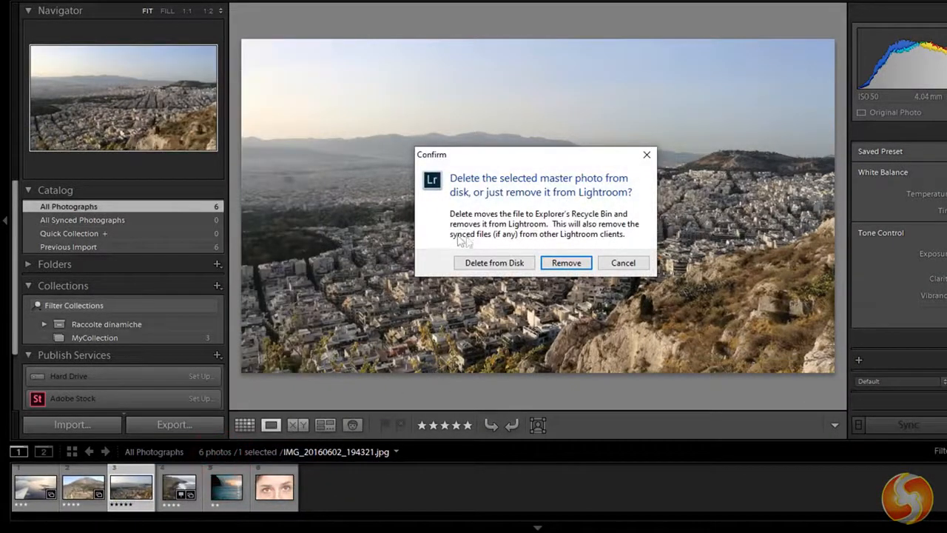
click(566, 262)
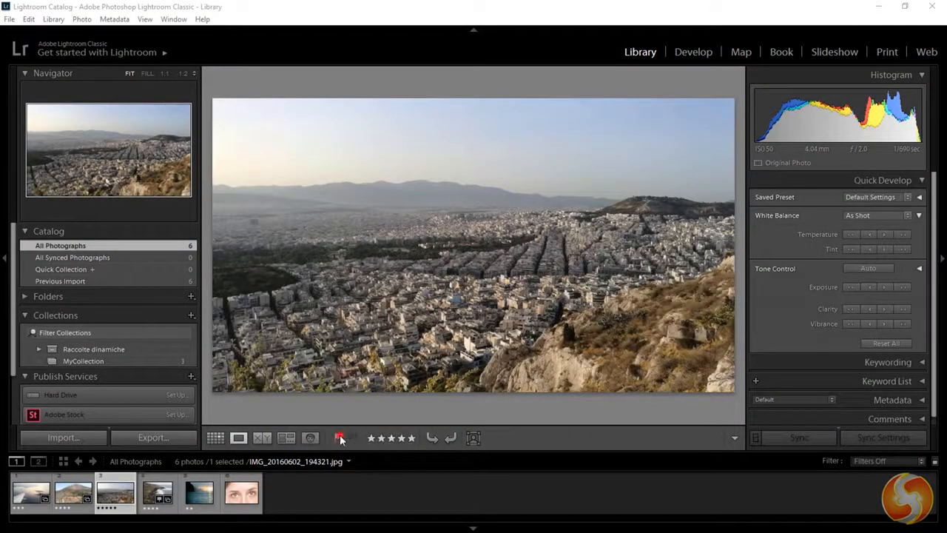
Try the pick flag on the city view photo, clear it again, and rate the photo four stars
click(339, 437)
click(337, 437)
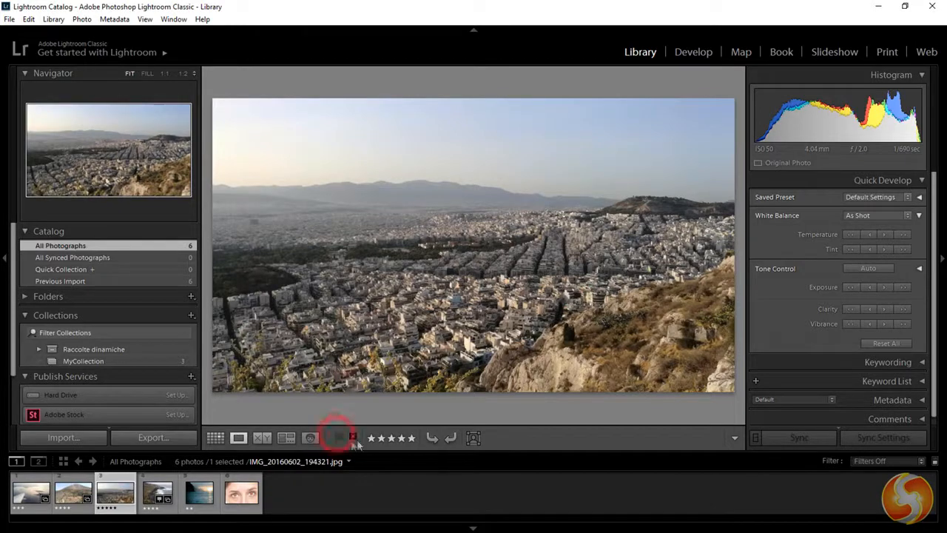
click(401, 438)
Rotate the city view photo clockwise through a full turn, and look at which tools the toolbar can show
click(435, 439)
click(434, 439)
click(434, 440)
click(435, 440)
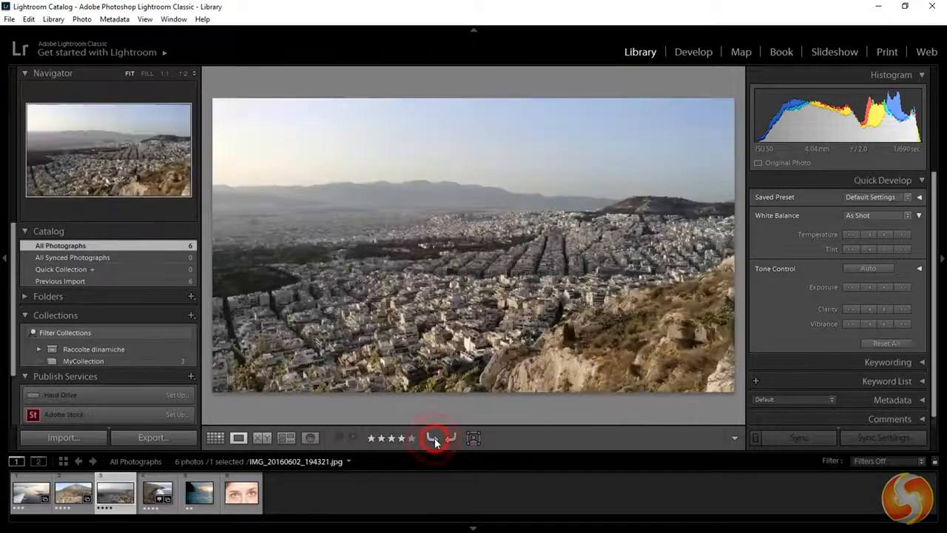
click(735, 438)
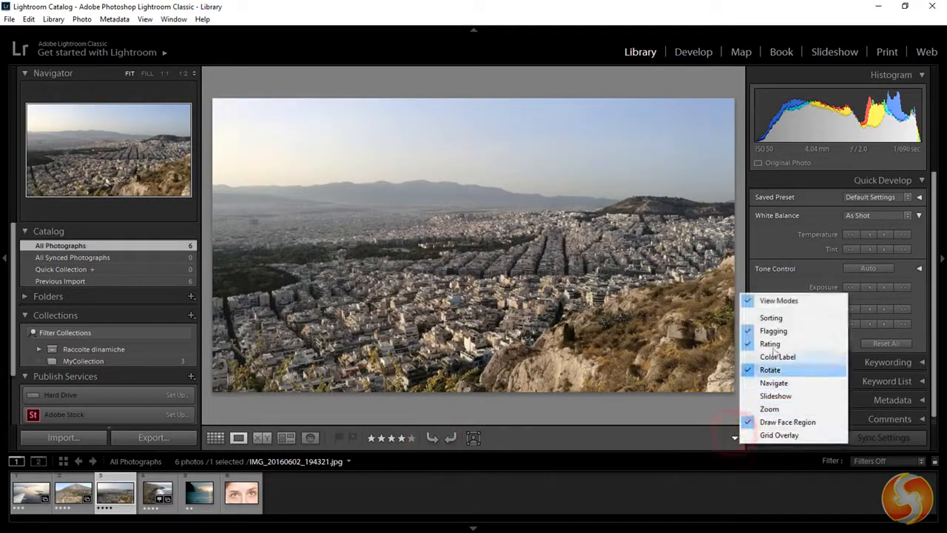
click(576, 431)
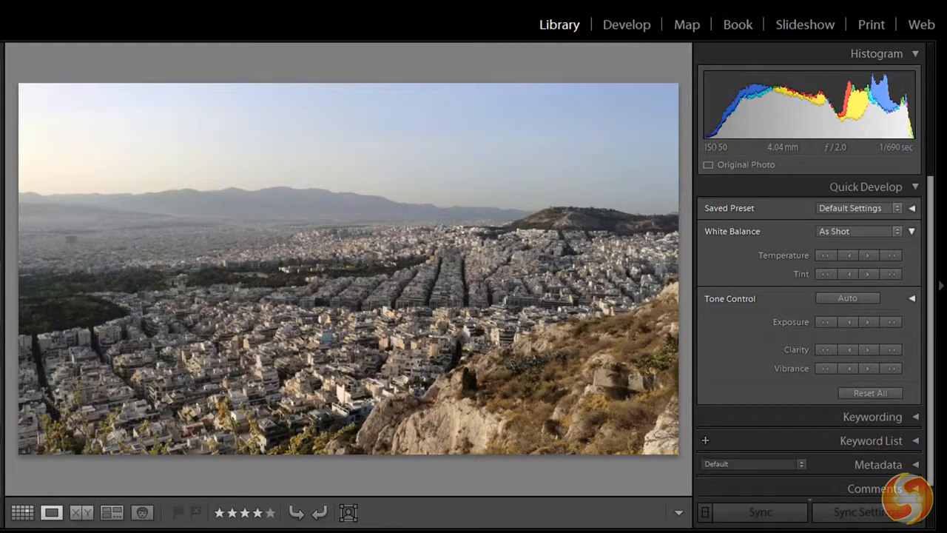
Browse the enlarged coast, sunset and mountain photos, and return to the city view photo
key(Right)
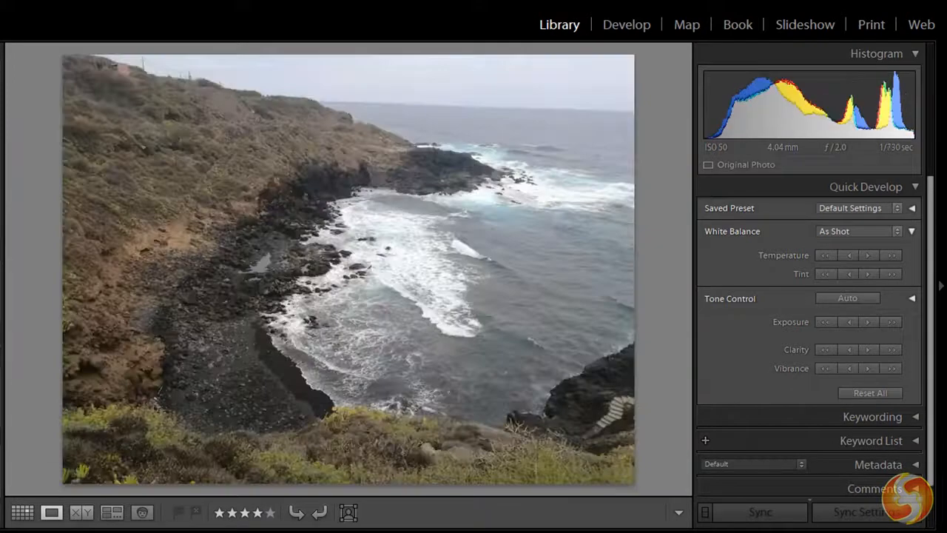
key(Right)
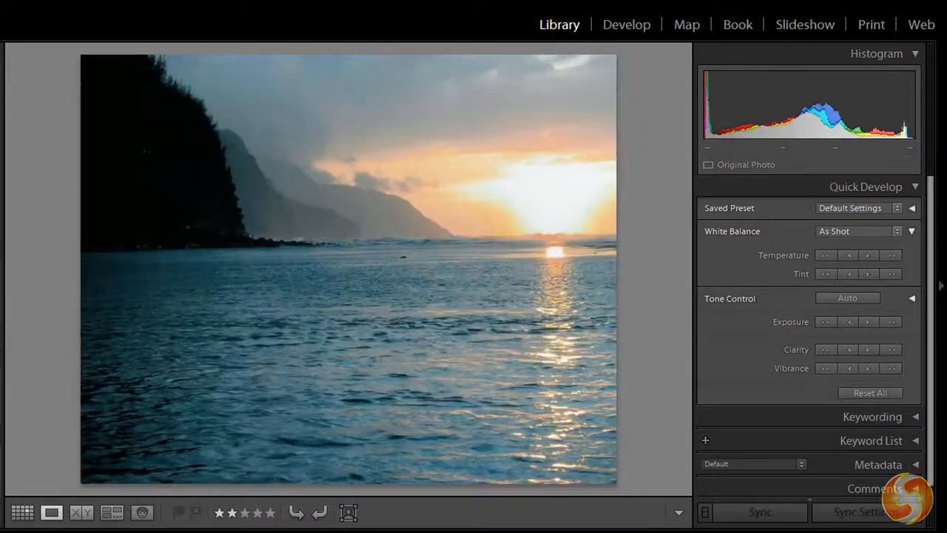
key(Right)
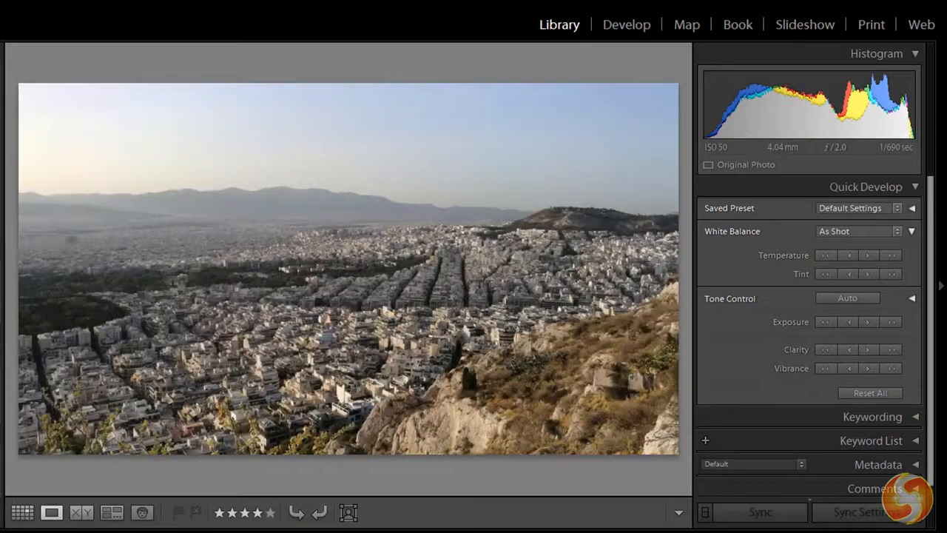
key(Right)
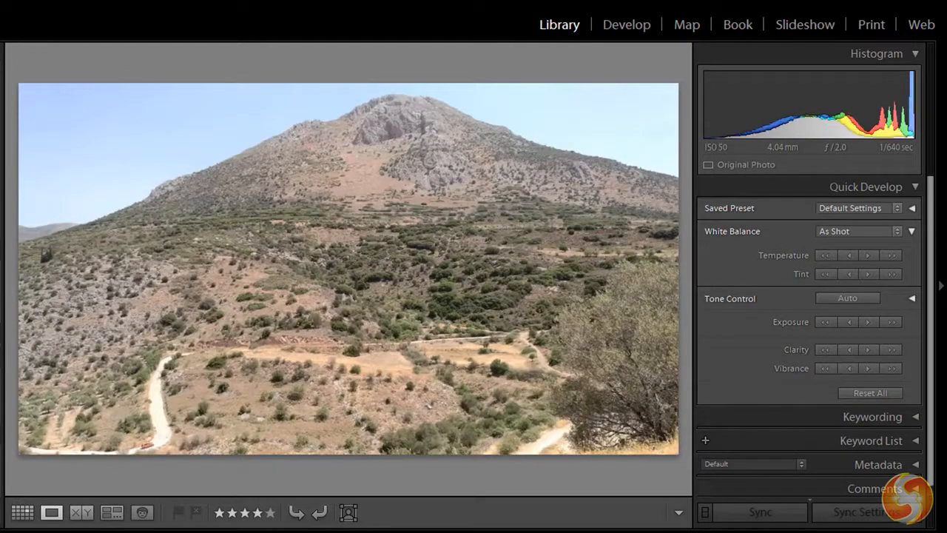
key(Left)
Apply the High Contrast color preset and the Light grain preset to the city view photo with Quick Develop
click(897, 208)
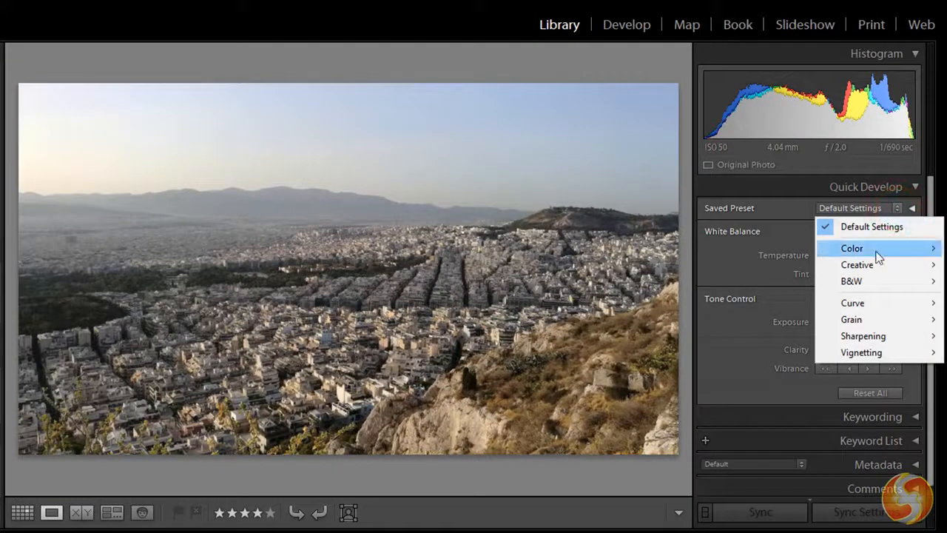
mouse_move(878, 256)
click(755, 276)
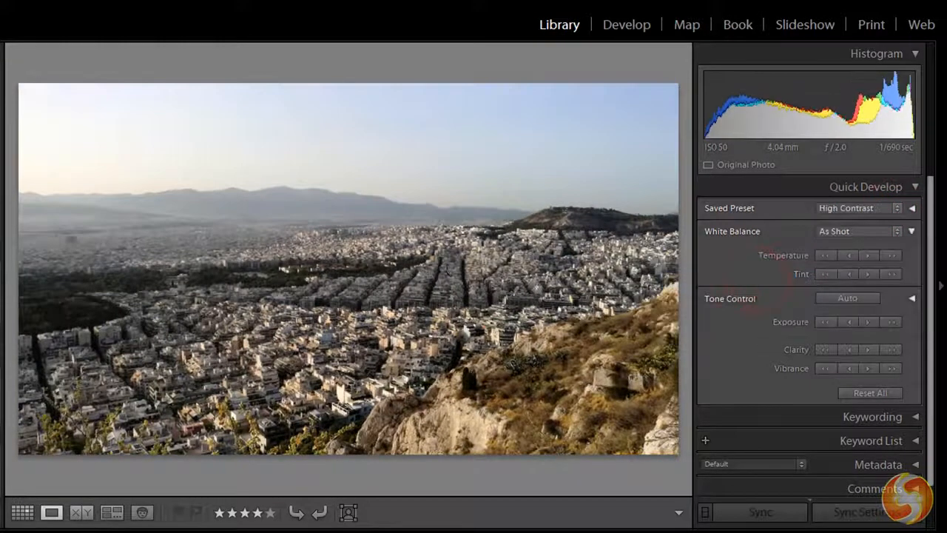
click(893, 208)
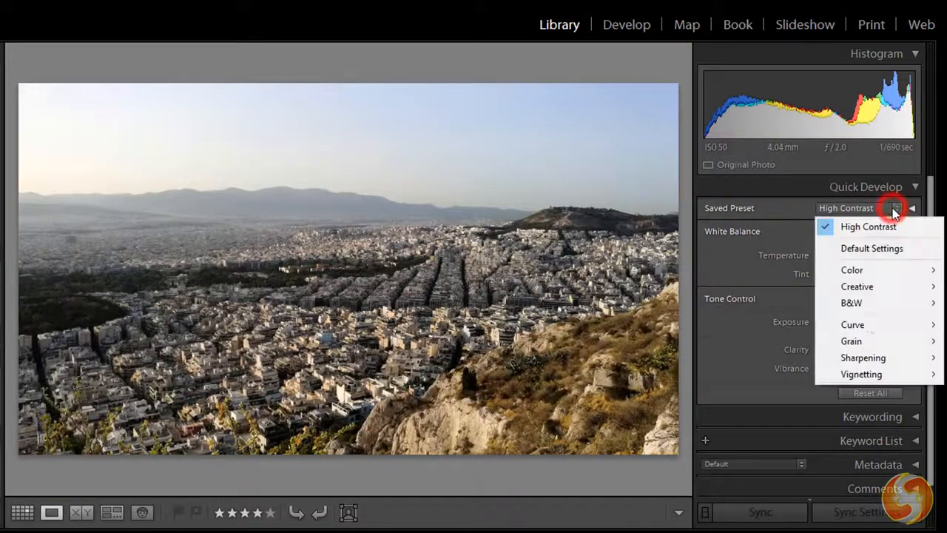
mouse_move(865, 339)
click(789, 358)
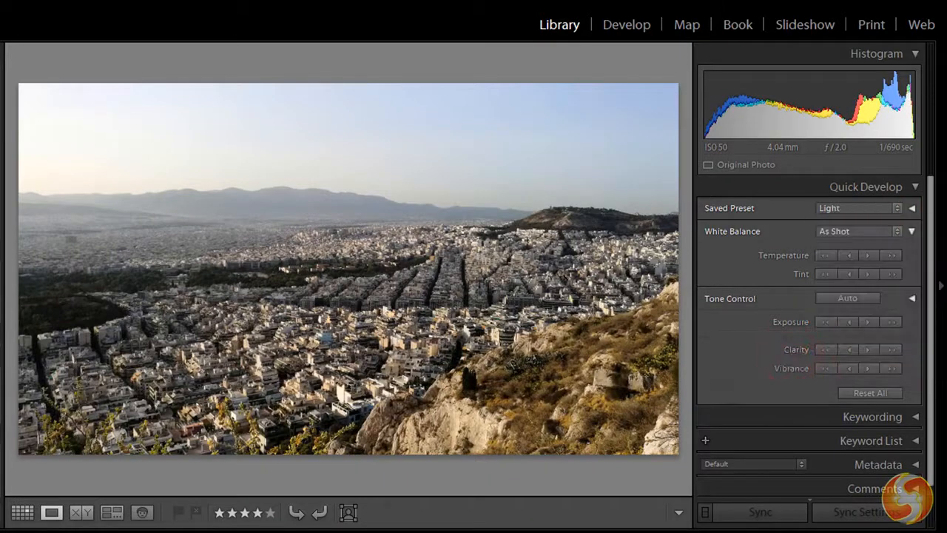
Raise the city photo's temperature by a large step, lower it again, and raise the tint by a large step
click(891, 256)
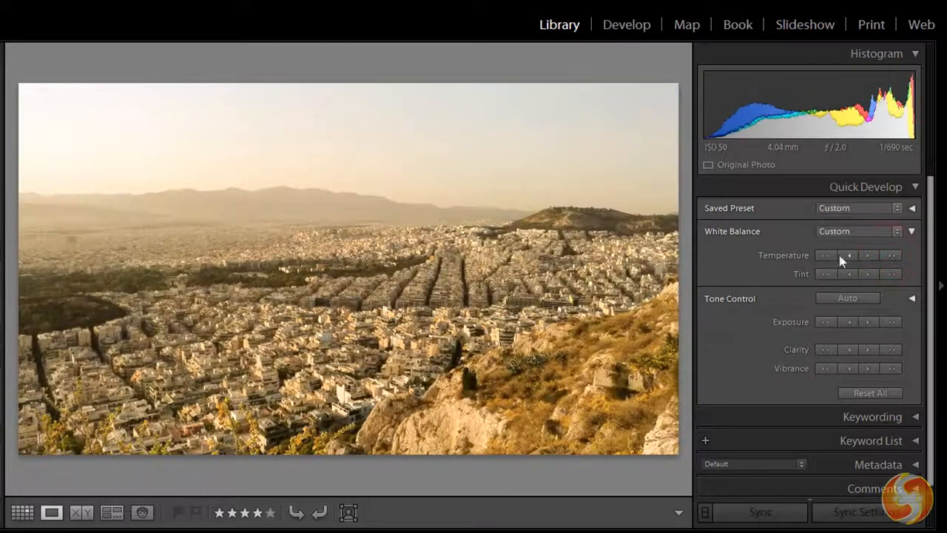
click(827, 255)
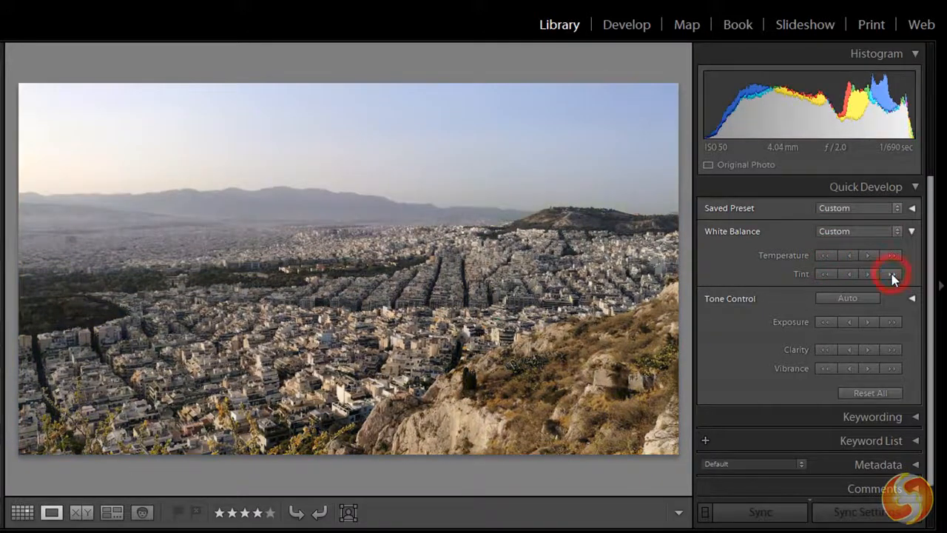
click(892, 275)
Raise the city photo's exposure by a large step, lower it again, and increase its clarity and vibrance by a large step
click(890, 322)
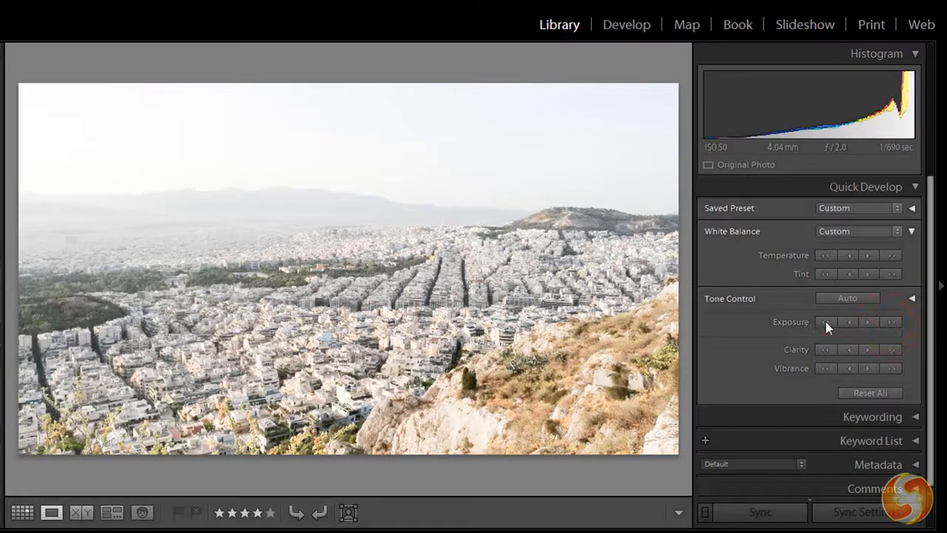
click(825, 323)
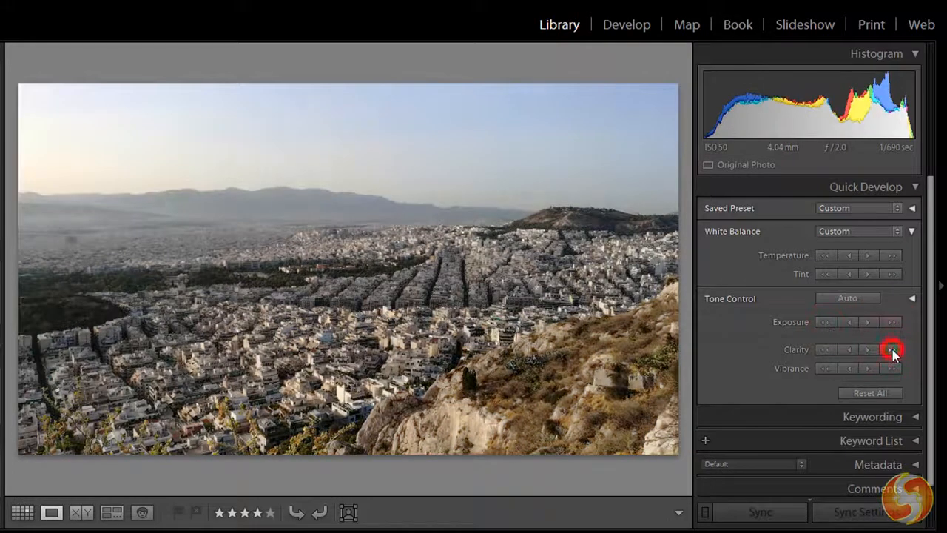
click(892, 369)
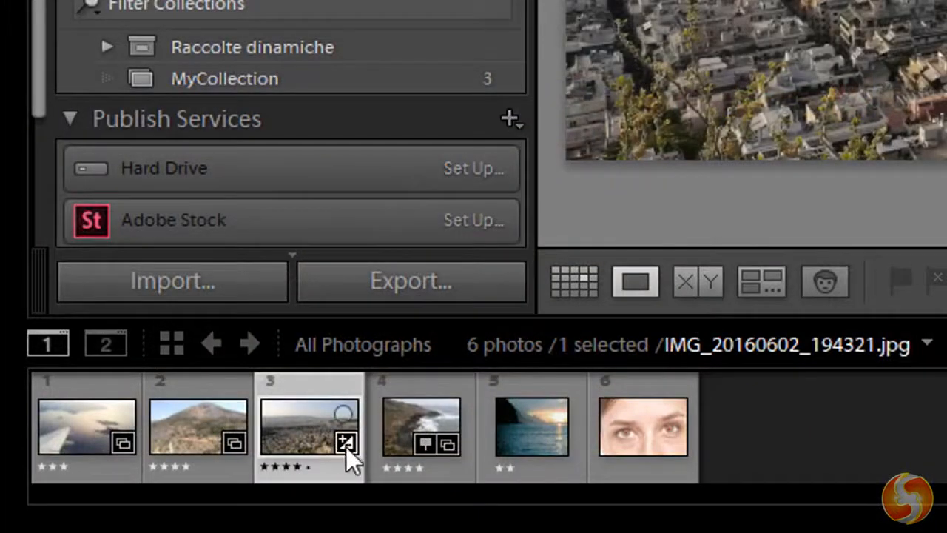
mouse_move(349, 448)
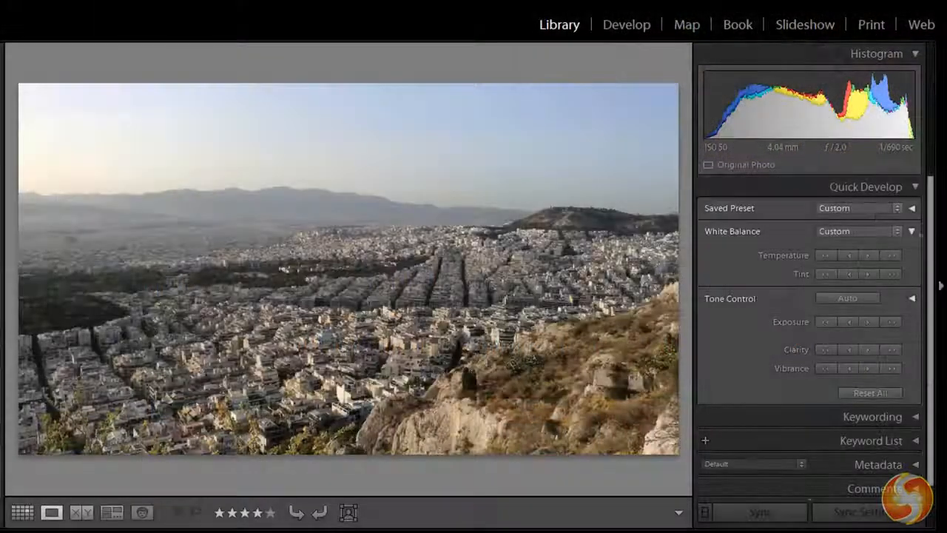
Collapse the Quick Develop section, and examine the Keywording options before collapsing them too
click(915, 186)
click(916, 212)
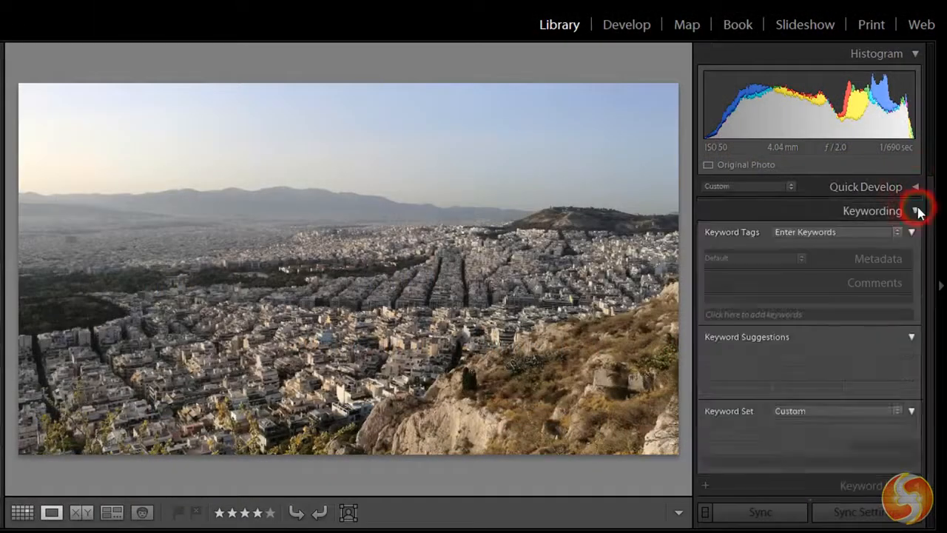
click(916, 212)
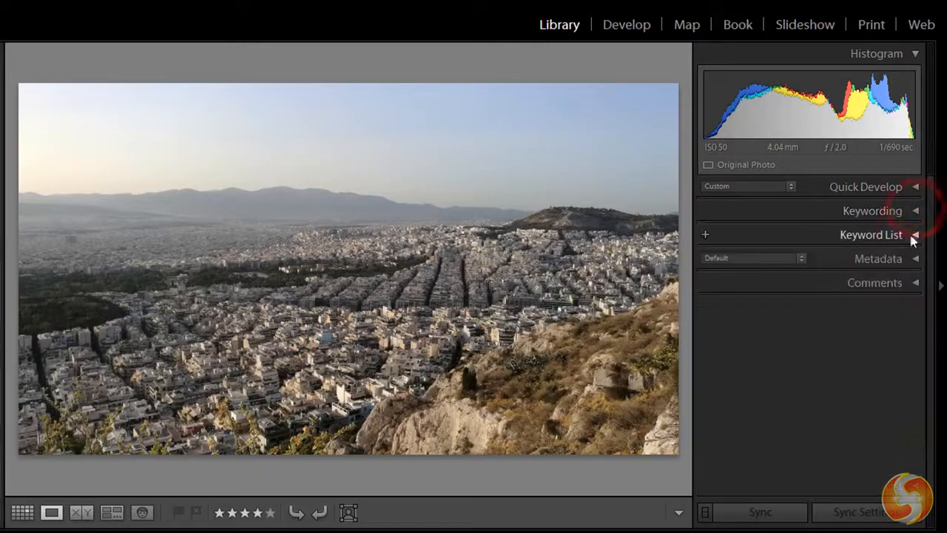
Examine the Keyword List options, collapse them, and examine the city photo's Metadata section
click(915, 234)
click(915, 235)
click(915, 258)
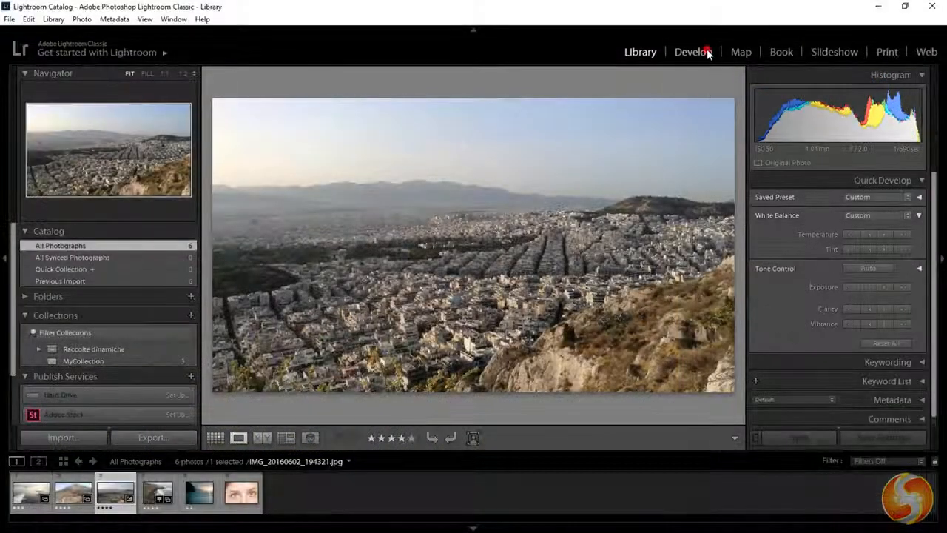
Switch the city photo to the Develop module, zoom in to 1:2 to inspect its buildings, and return to the full view
click(694, 52)
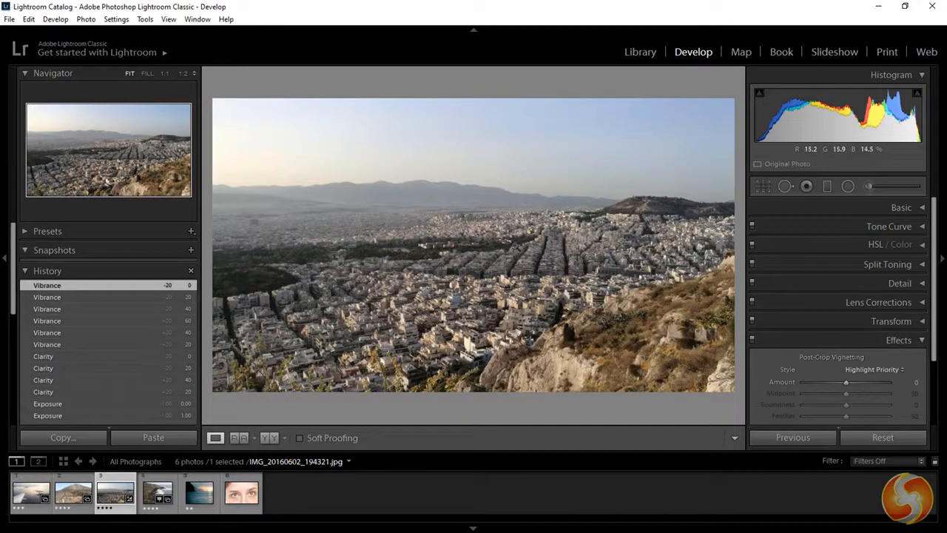
key(ctrl+alt+=)
key(ctrl+alt+=)
click(533, 264)
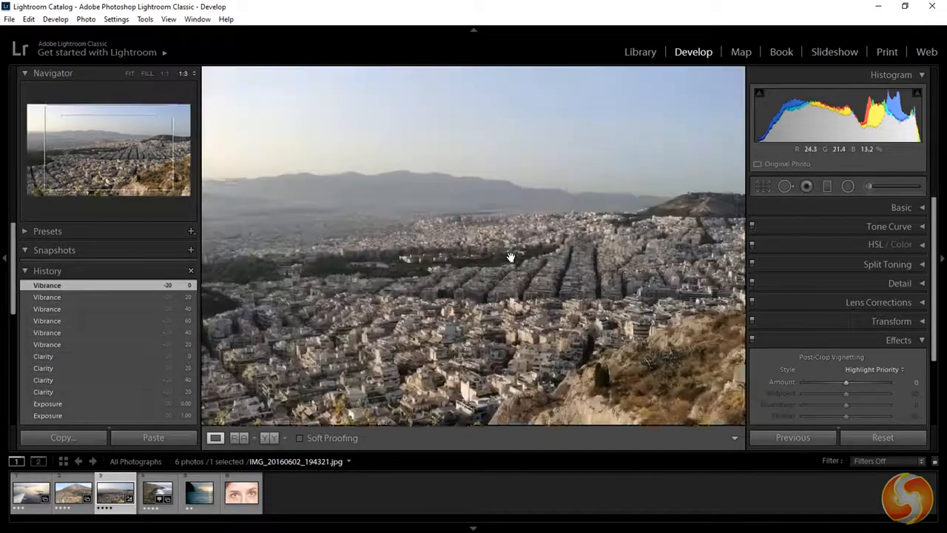
key(ctrl+minus)
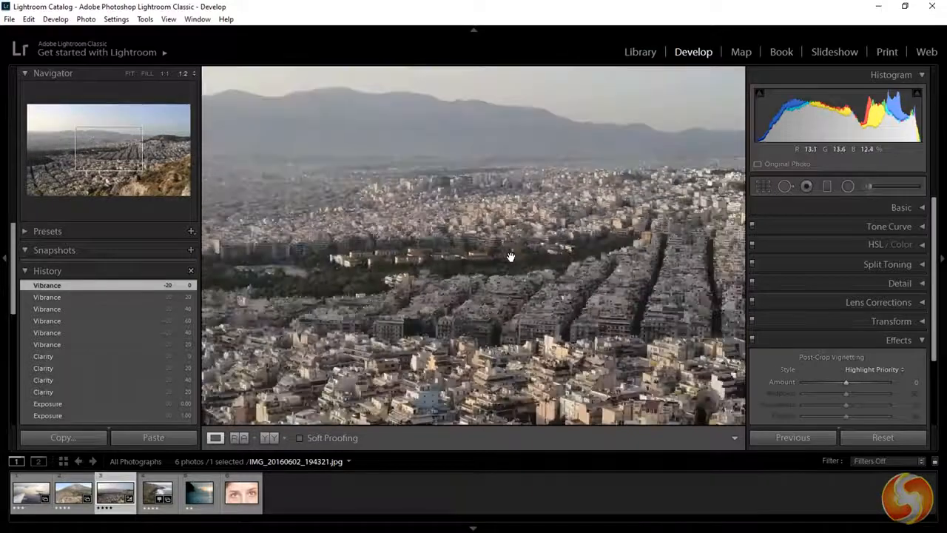
drag(584, 301, 453, 206)
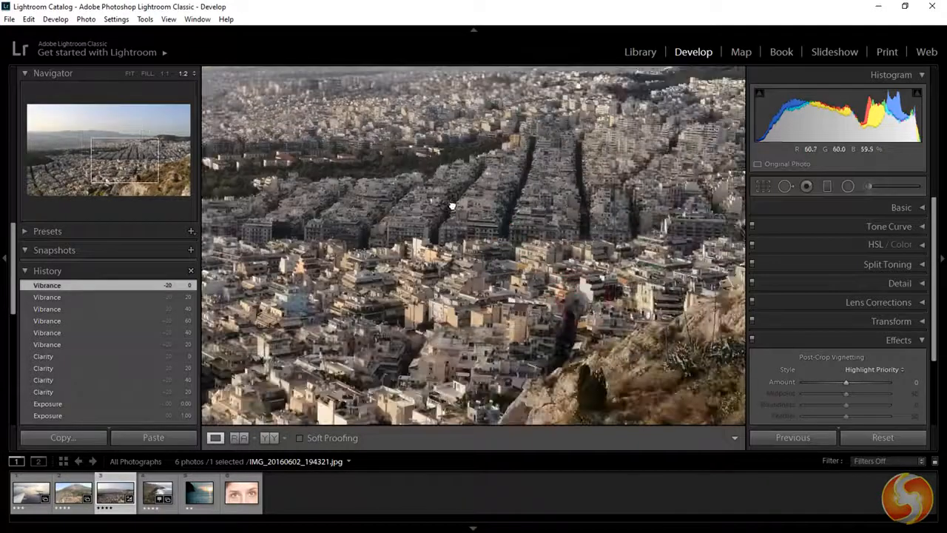
drag(566, 223, 363, 276)
click(363, 275)
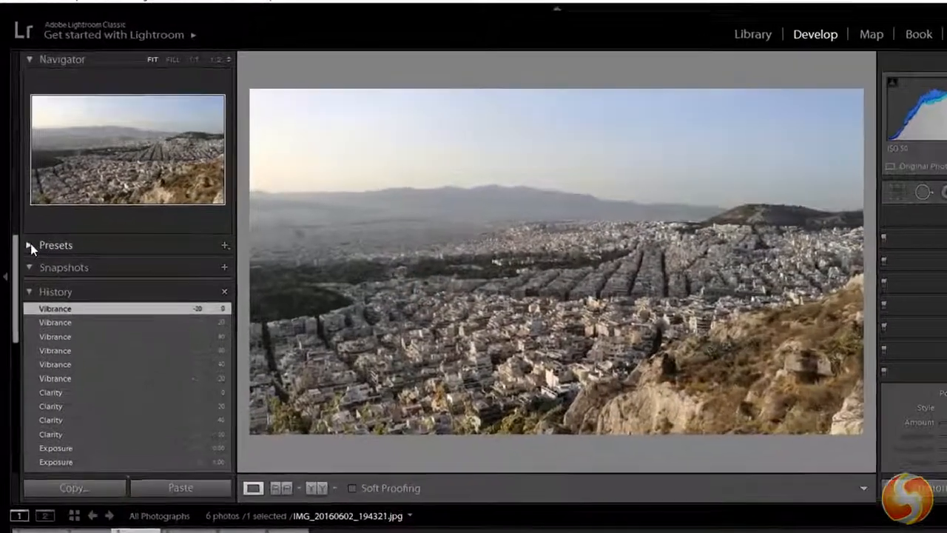
Expand the Creative preset group and preview the Warm Contrast preset on the city photo
click(29, 246)
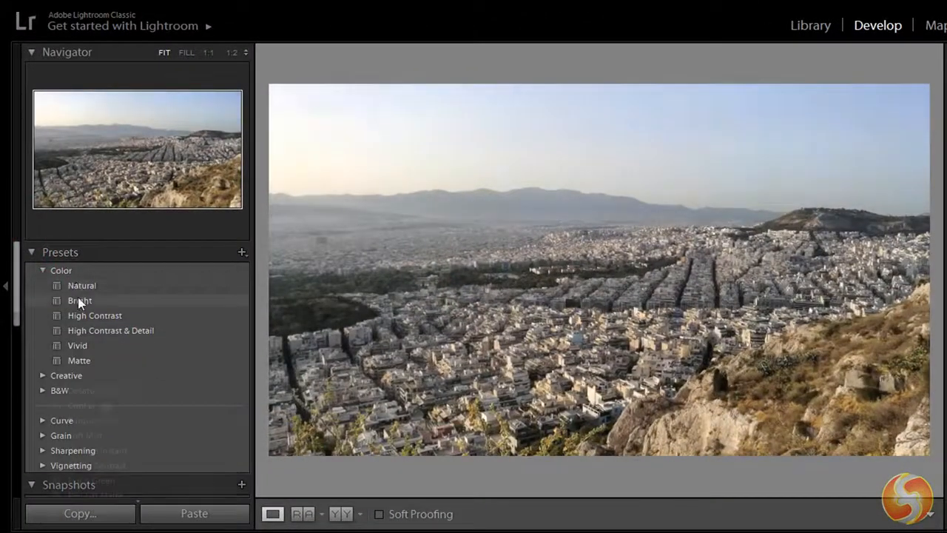
click(67, 375)
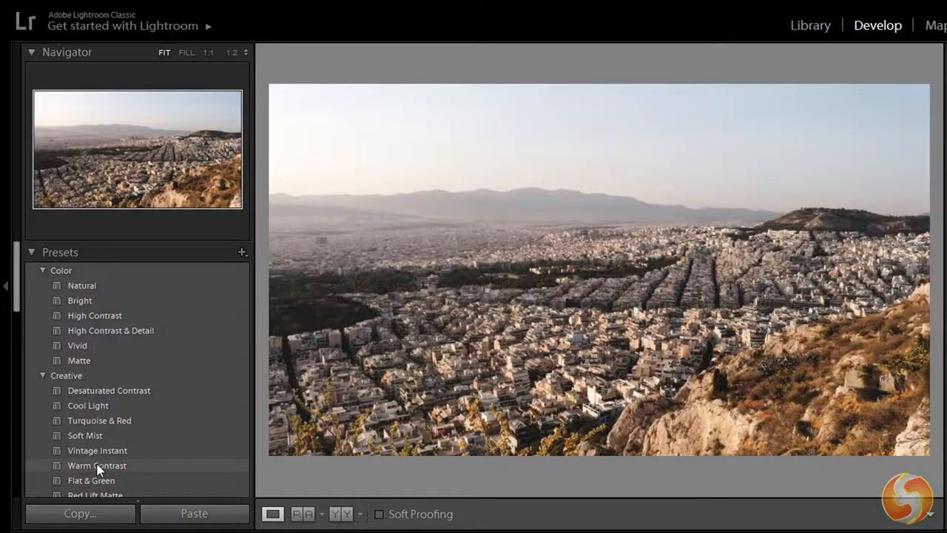
click(97, 467)
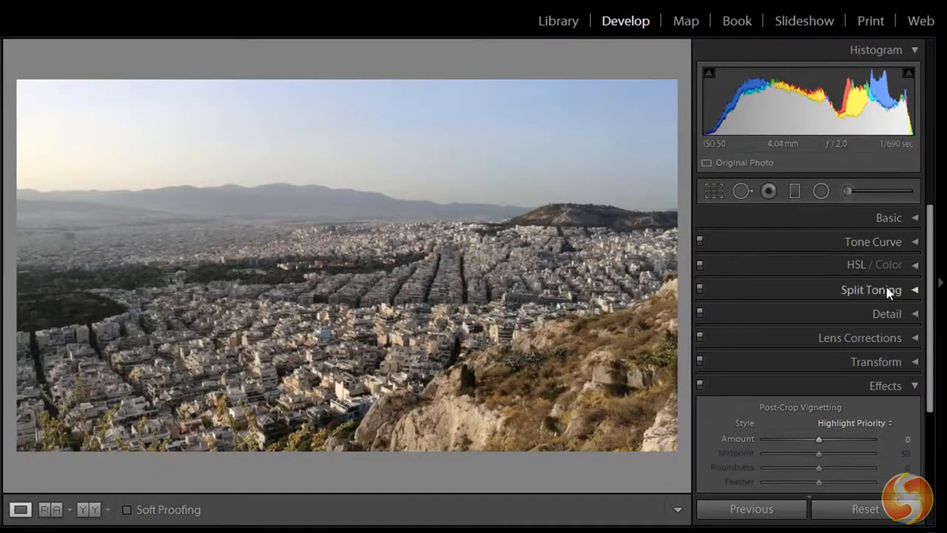
Raise the city photo's tint to +39 and on to +45 in the Basic adjustments, and set it back to 0
click(914, 217)
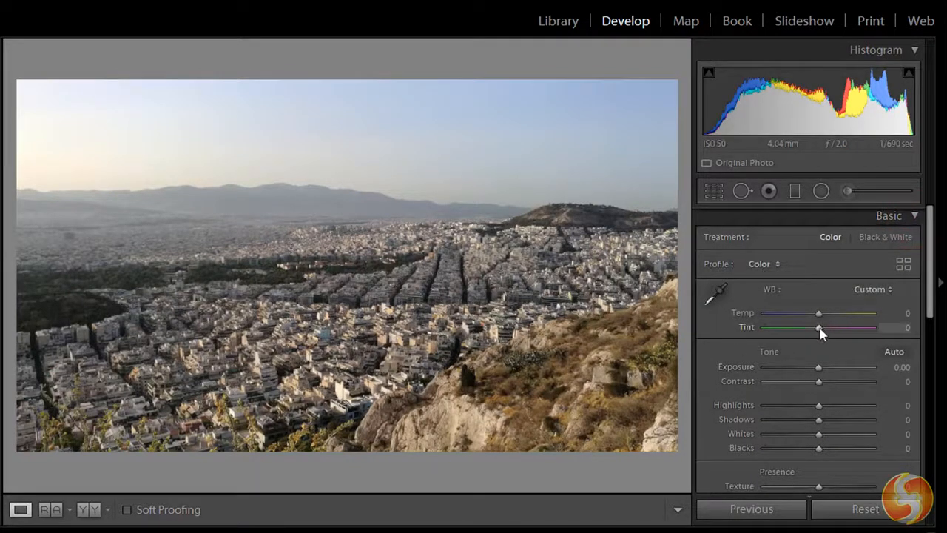
drag(819, 331, 840, 330)
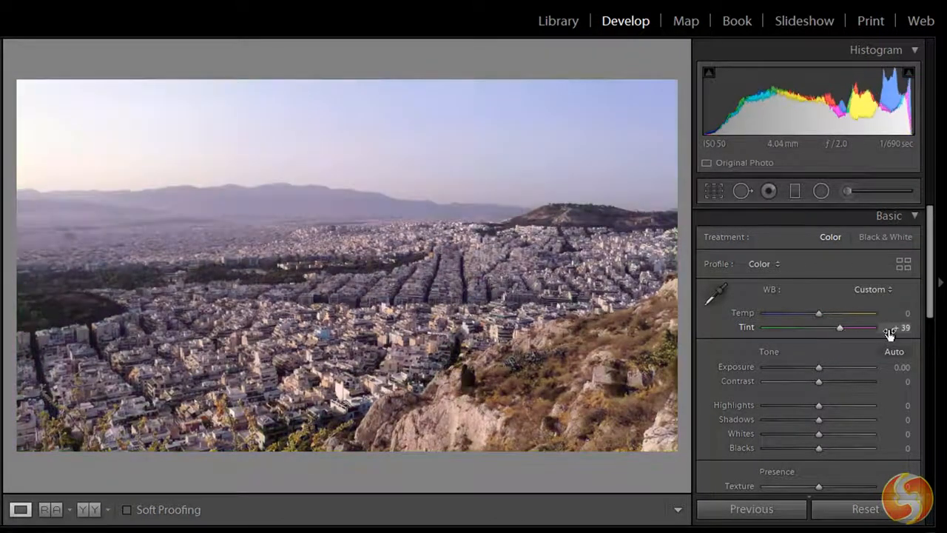
mouse_move(904, 330)
mouse_down()
mouse_move(853, 330)
mouse_move(904, 326)
mouse_up()
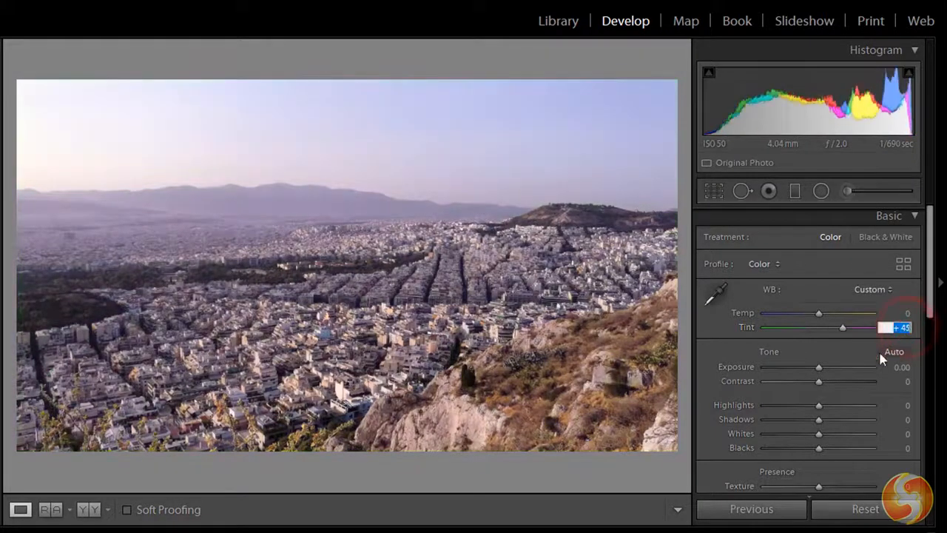
text(0)
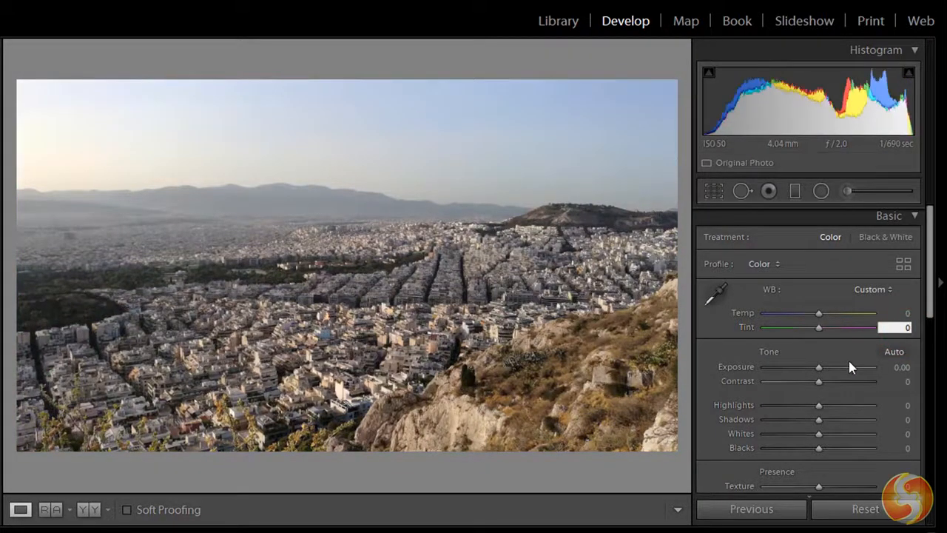
key(Return)
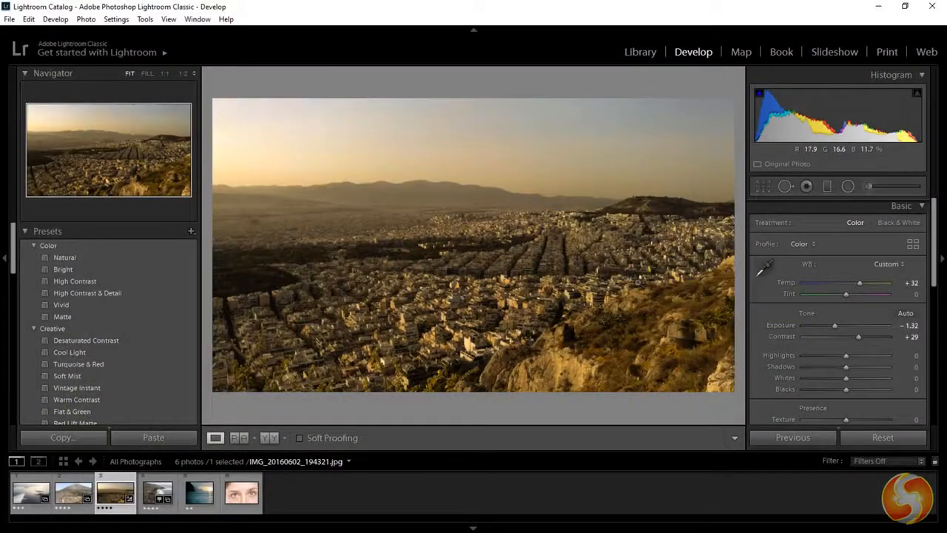
Undo the last contrast and exposure changes, collapse the presets, and browse the photo's edit history
key(ctrl+z)
key(ctrl+z)
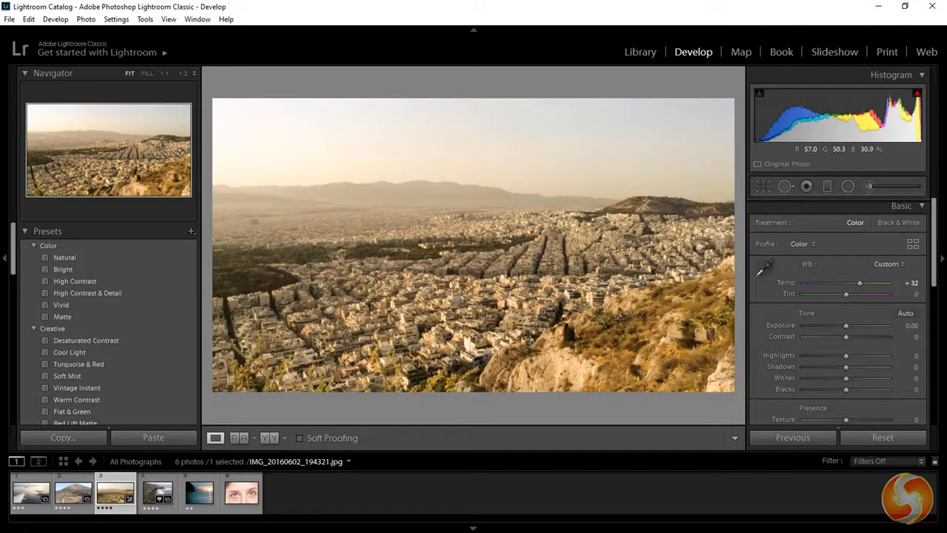
click(26, 231)
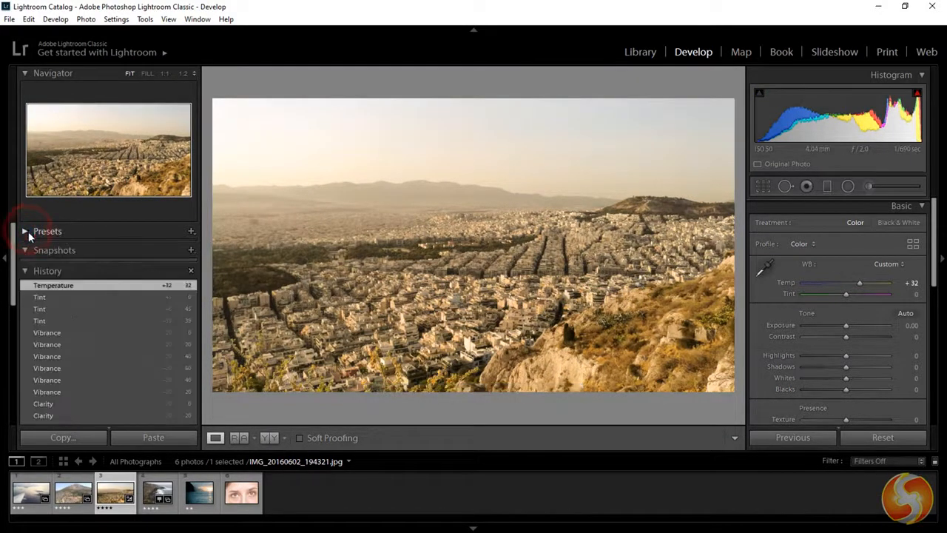
scroll(87, 308, down, 10)
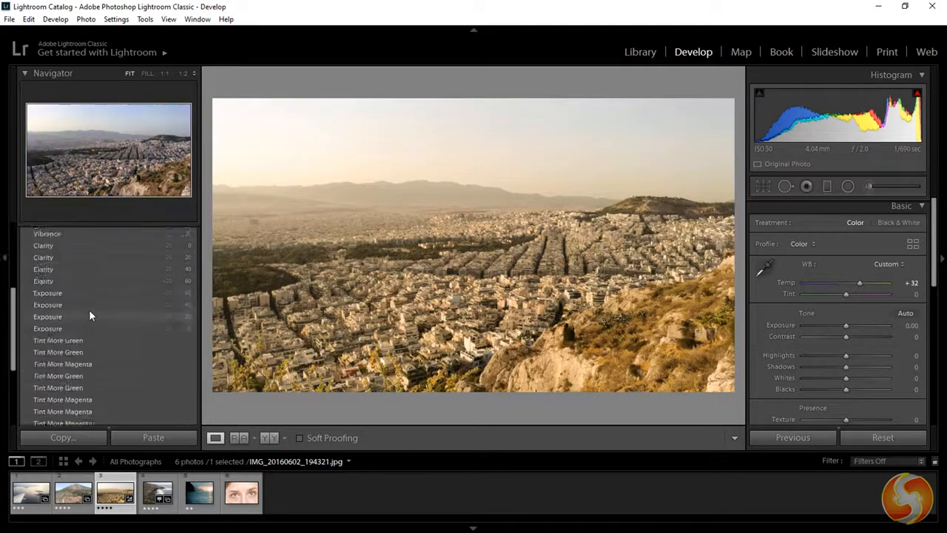
scroll(87, 361, up, 5)
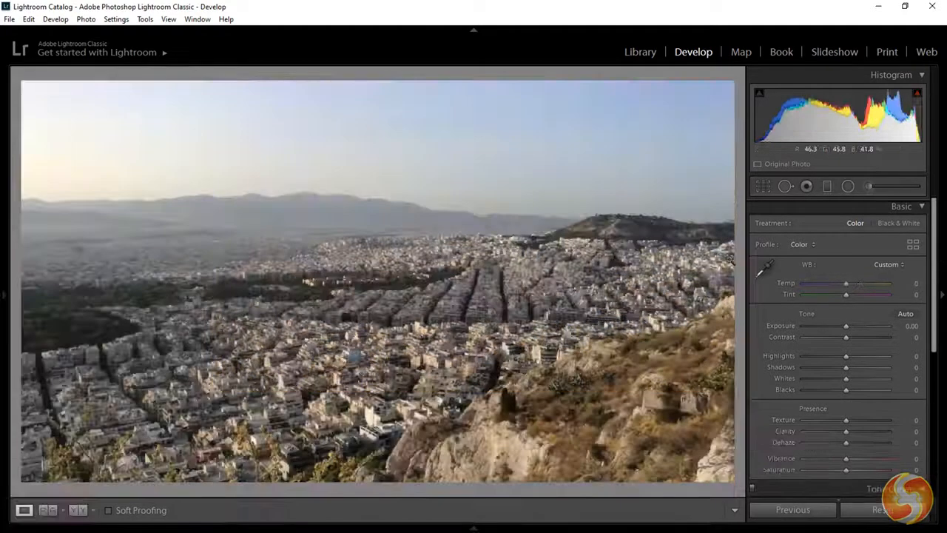
Set Temp +19, Tint +1, Exposure -0.35, Contrast +28, Highlights -33, Shadows -19, Whites +43, Blacks -22, Texture +56, Clarity -28, Dehaze +47, Vibrance -14 and Saturation -6
mouse_move(848, 288)
mouse_down()
mouse_move(857, 290)
mouse_move(847, 296)
mouse_up()
mouse_move(846, 325)
mouse_down()
mouse_move(855, 337)
mouse_move(846, 358)
mouse_move(873, 365)
mouse_move(832, 359)
mouse_move(810, 369)
mouse_move(887, 379)
mouse_move(799, 377)
mouse_move(846, 383)
mouse_move(819, 421)
mouse_move(867, 422)
mouse_move(827, 437)
mouse_move(862, 433)
mouse_move(822, 435)
mouse_move(846, 438)
mouse_move(831, 449)
mouse_move(876, 446)
mouse_move(836, 460)
mouse_move(861, 460)
mouse_move(840, 461)
mouse_move(842, 472)
mouse_move(858, 474)
mouse_move(848, 472)
mouse_up()
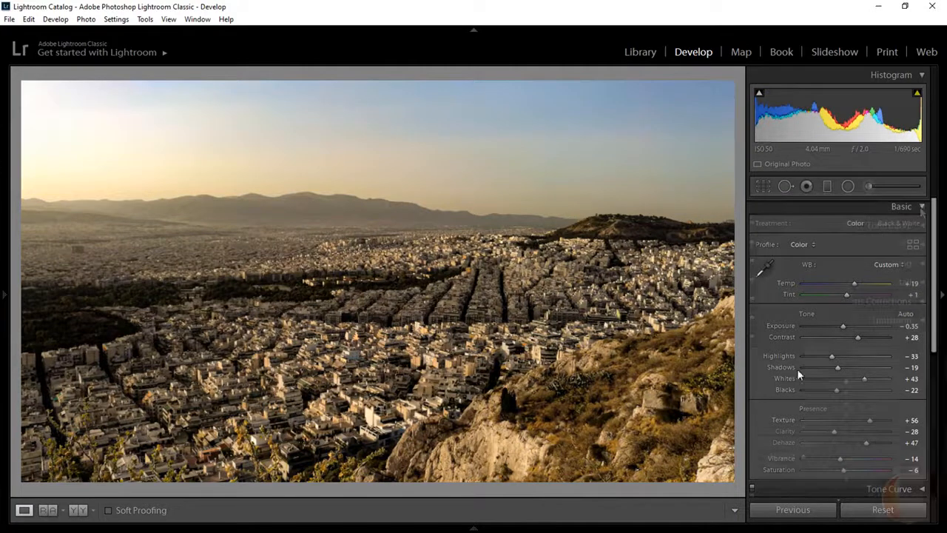
click(922, 207)
Adjust the shadow region of the tone curve and raise its highlight region
click(922, 226)
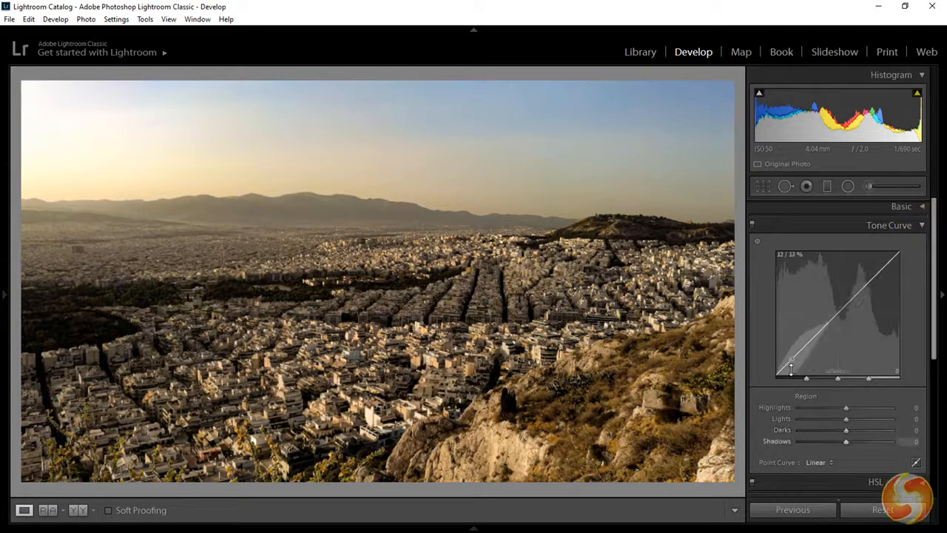
mouse_move(796, 354)
mouse_down()
mouse_move(796, 340)
mouse_move(797, 353)
mouse_up()
drag(878, 272, 878, 259)
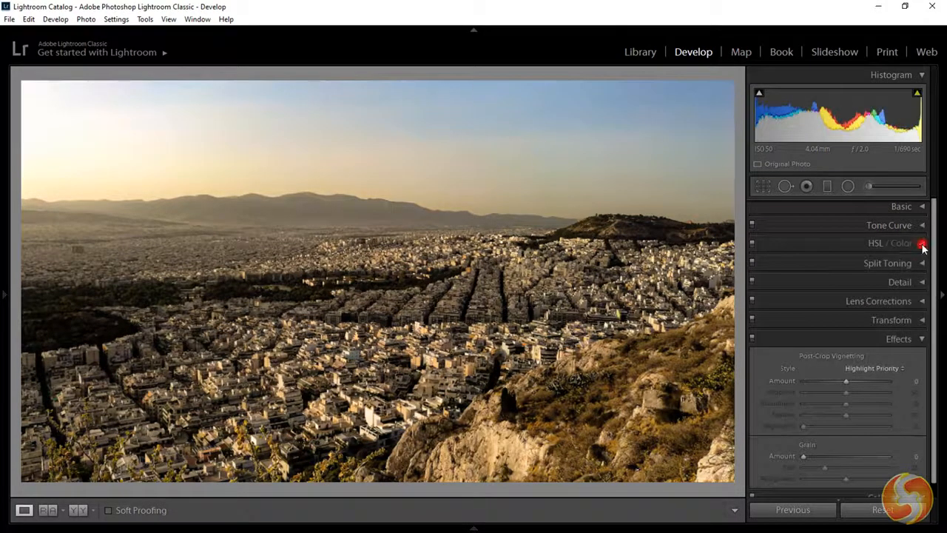
Adjust the hues of the photo's red and orange tones in the HSL options
click(921, 244)
click(902, 243)
click(875, 243)
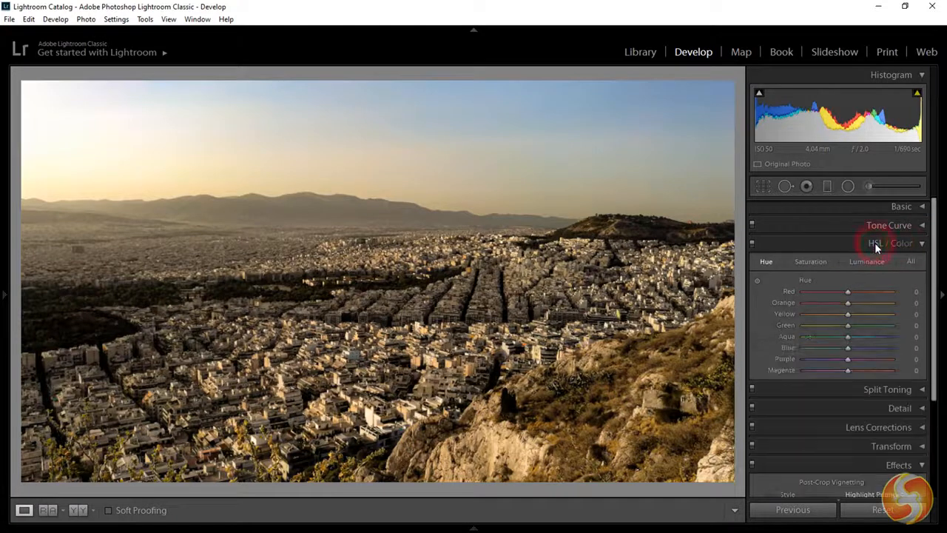
mouse_move(848, 291)
mouse_down()
mouse_move(881, 288)
mouse_move(808, 300)
mouse_move(879, 299)
mouse_move(850, 307)
mouse_up()
Increase the orange saturation in HSL, and set the luminance to -3 for red and +100 for orange
click(813, 261)
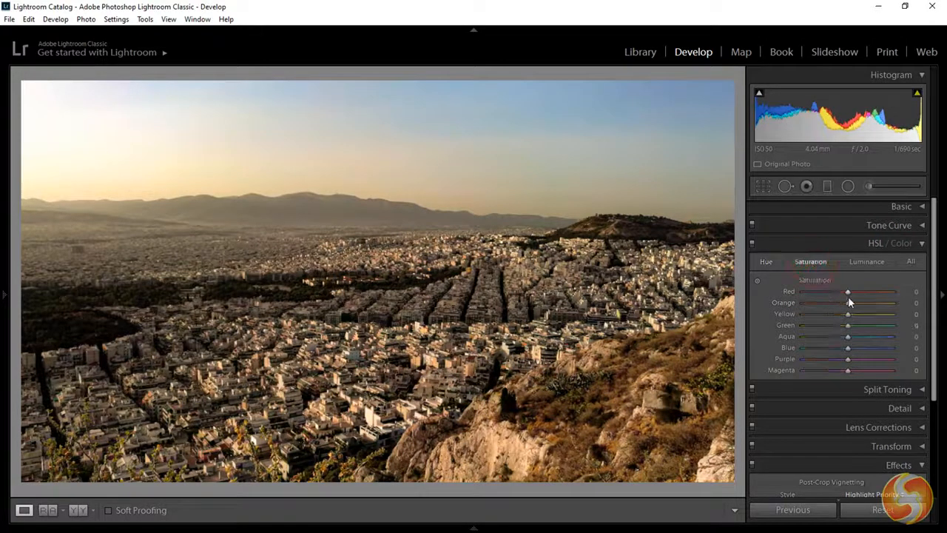
drag(849, 302, 913, 312)
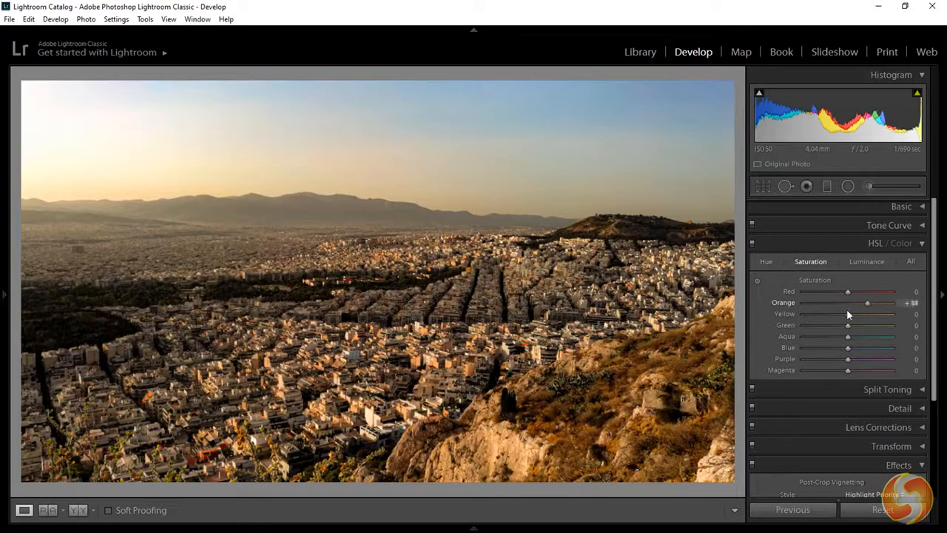
click(866, 261)
drag(849, 300, 902, 310)
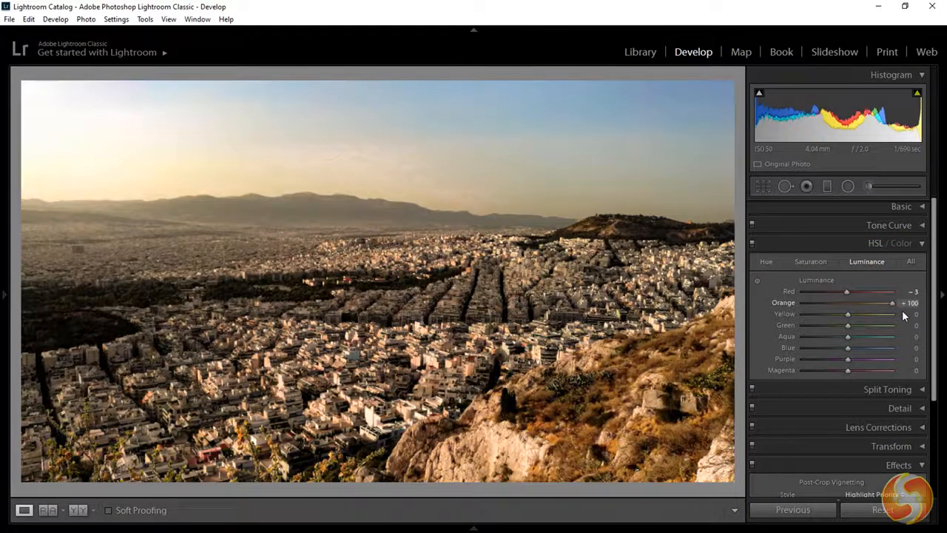
click(895, 242)
Split-tone the photo with a highlight hue of 14 and a shadow hue of 92 at saturation 6, and increase the sharpening amount
click(902, 262)
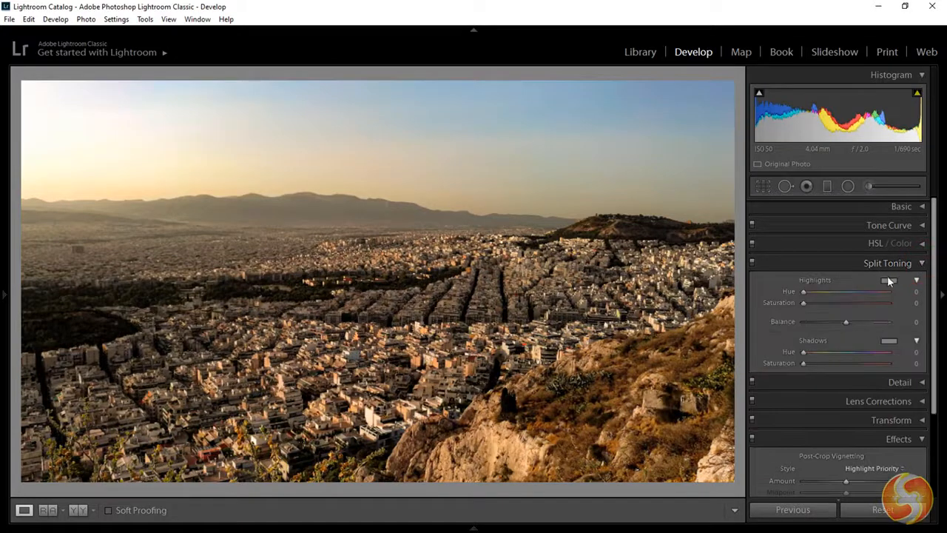
click(889, 281)
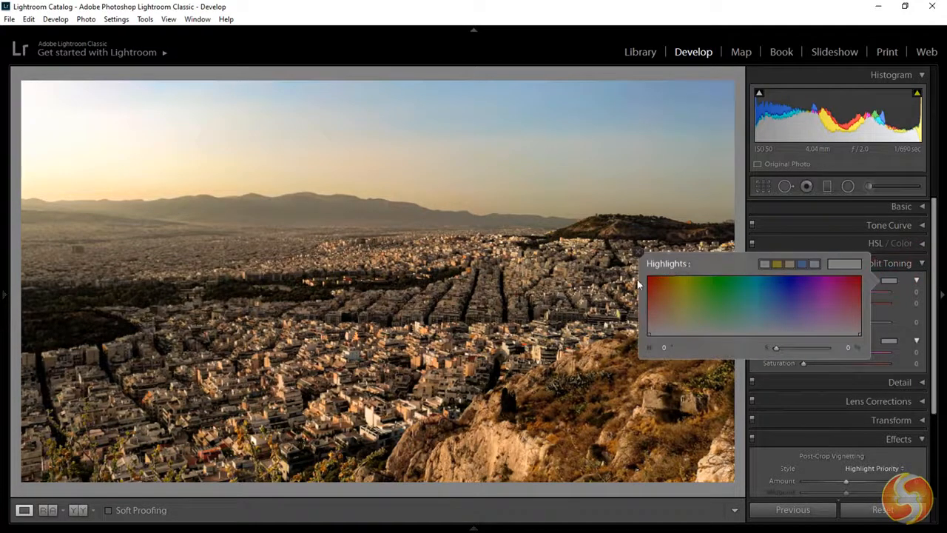
click(675, 293)
mouse_move(676, 294)
mouse_down()
mouse_move(683, 277)
mouse_move(657, 282)
mouse_up()
click(815, 299)
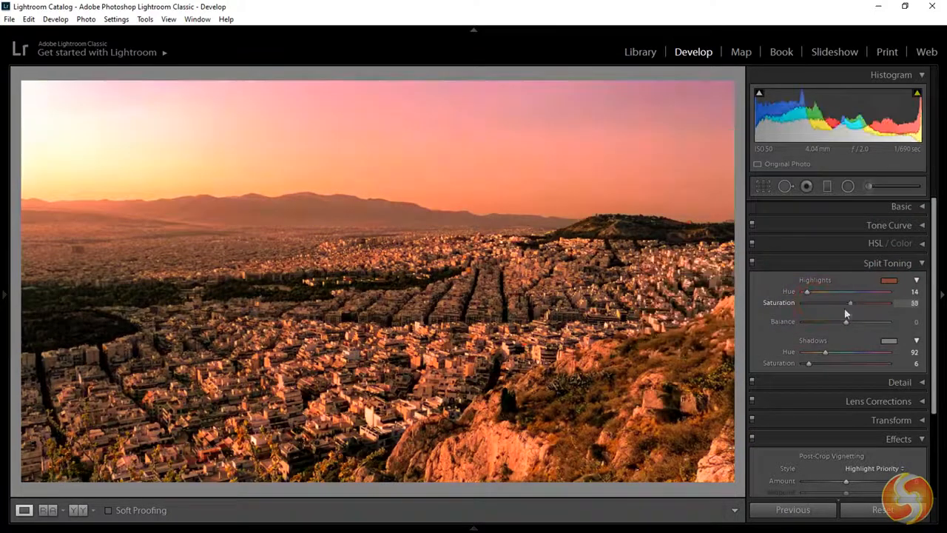
drag(844, 304, 913, 334)
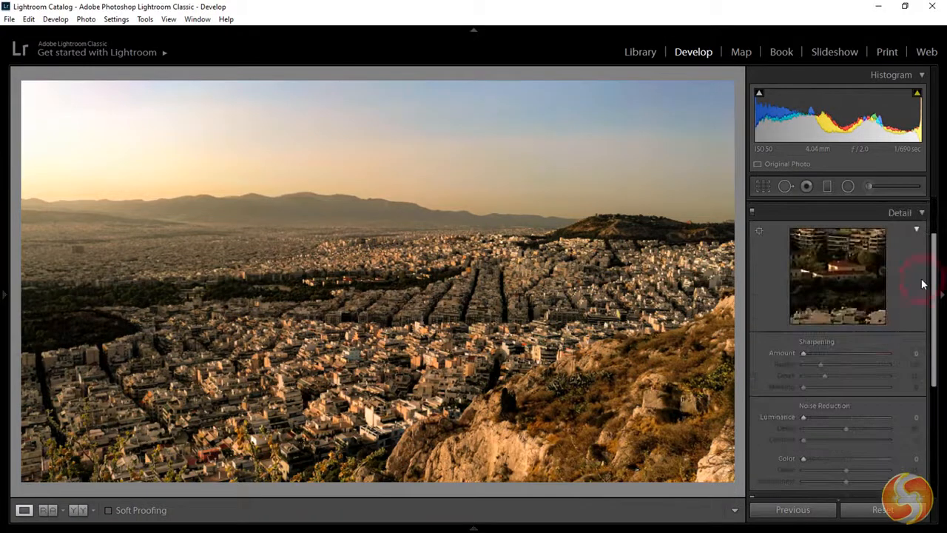
drag(804, 354, 849, 369)
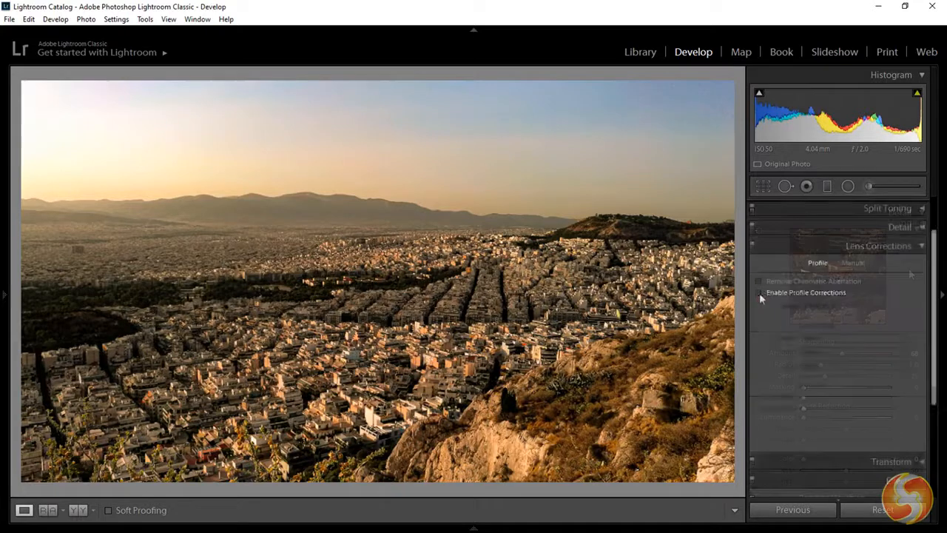
Try lens profile corrections with the Samsung Galaxy S6 Edge rear camera profile, and switch them off again
click(759, 293)
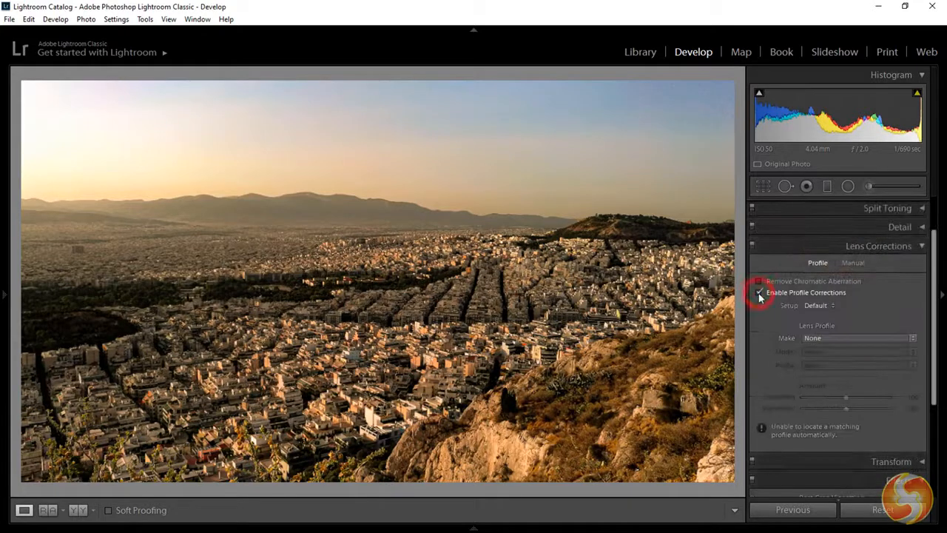
click(862, 338)
click(887, 273)
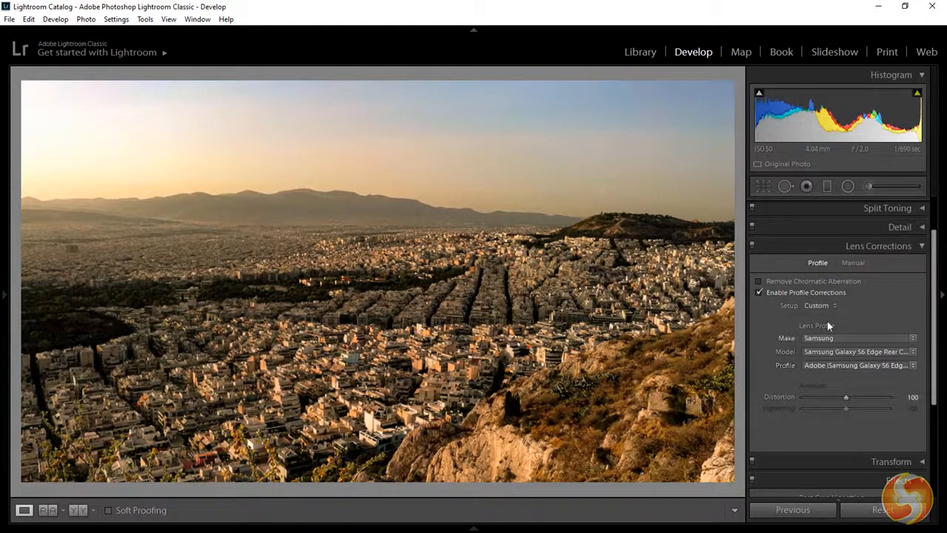
click(759, 294)
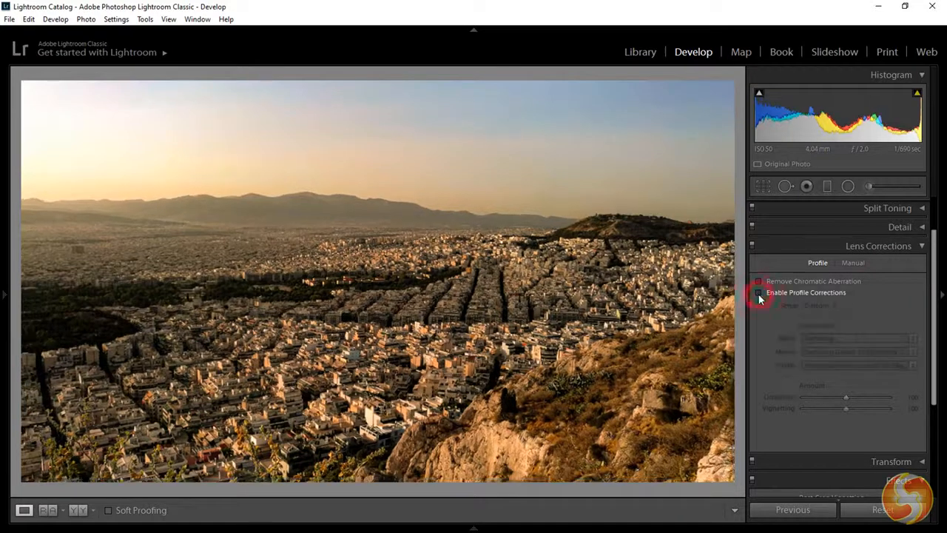
click(922, 247)
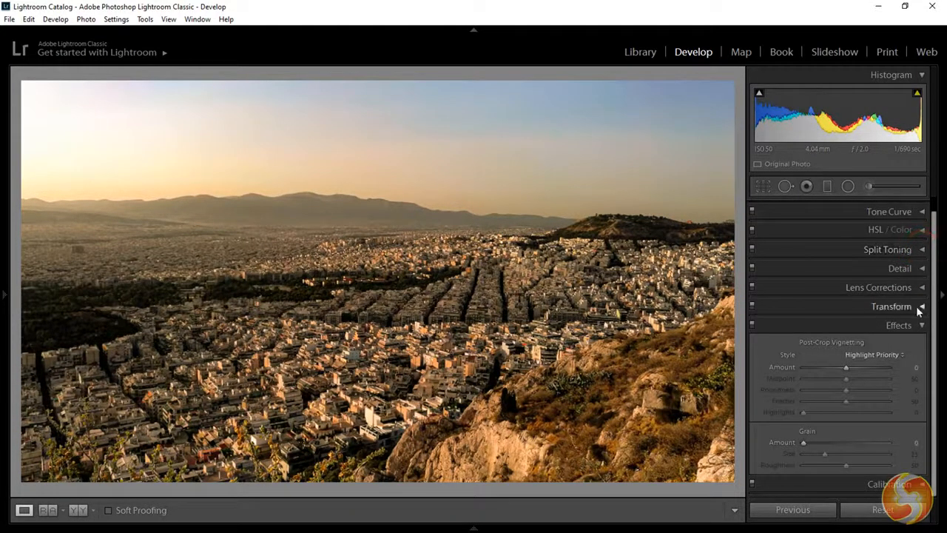
Adjust the photo's perspective with the Transform options and move on to the Effects options
click(921, 309)
mouse_move(846, 353)
mouse_down()
mouse_move(853, 354)
mouse_move(844, 359)
mouse_up()
click(917, 324)
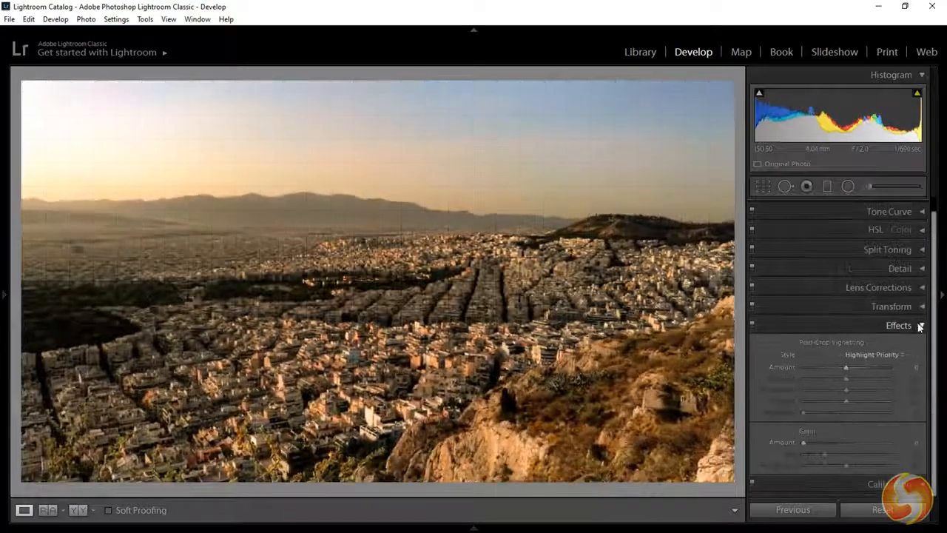
Set the post-crop vignetting amount to -38, and try the red primary hue in the Calibration settings
drag(847, 372, 827, 371)
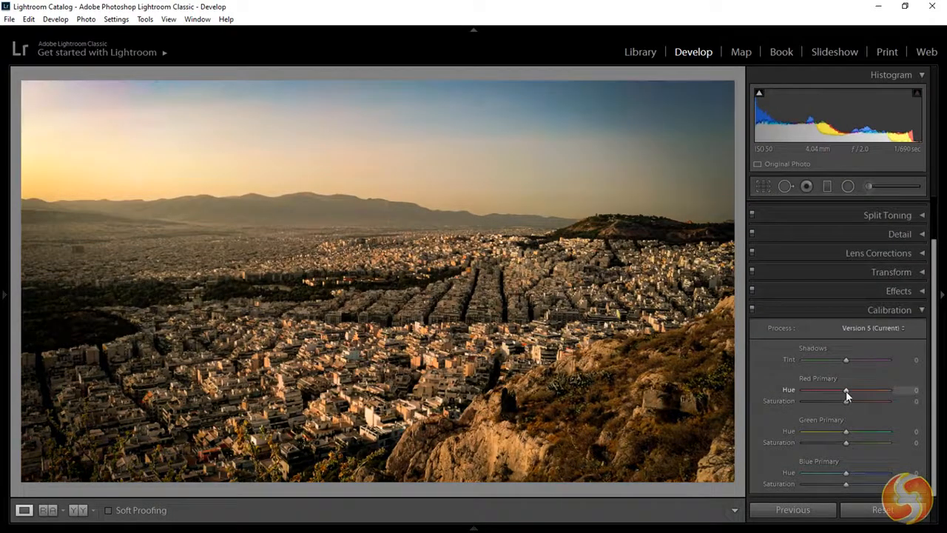
mouse_move(846, 391)
mouse_down()
mouse_move(857, 391)
mouse_move(822, 400)
mouse_move(845, 401)
mouse_up()
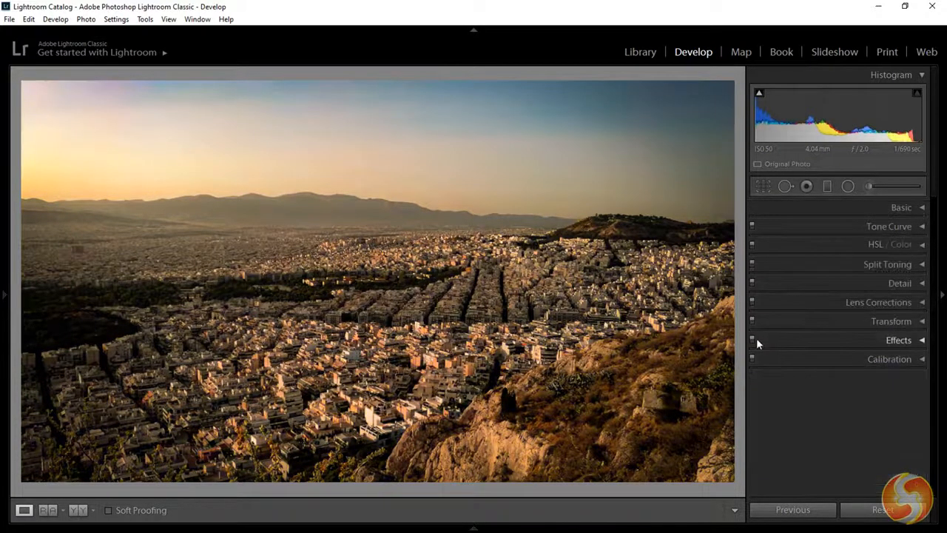
Switch the Effects adjustments off and on, and try resetting all of the photo's edits before undoing the reset
click(753, 339)
click(752, 338)
click(899, 344)
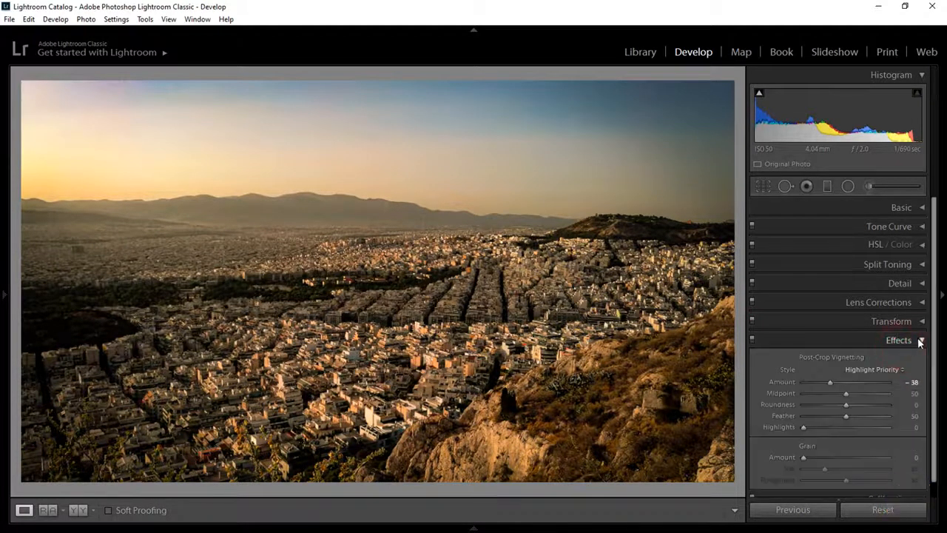
click(890, 510)
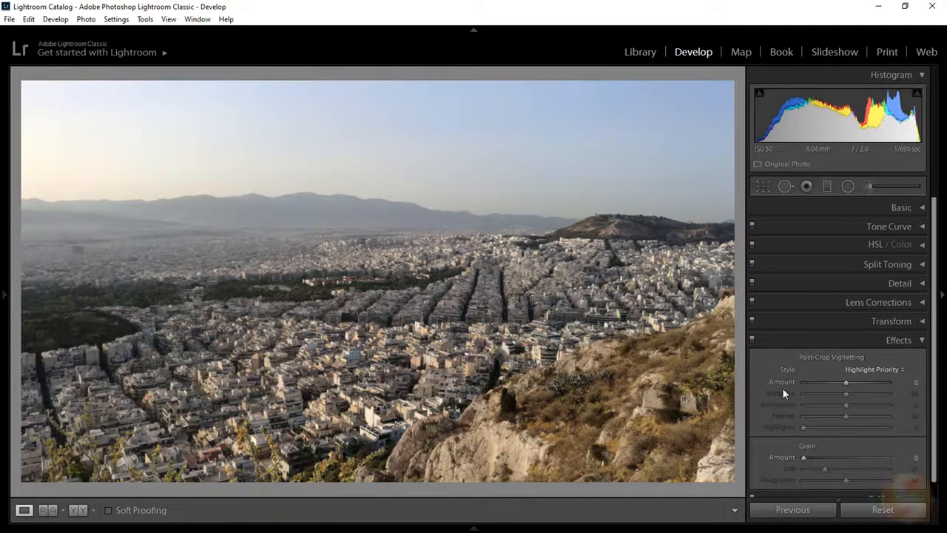
key(ctrl+z)
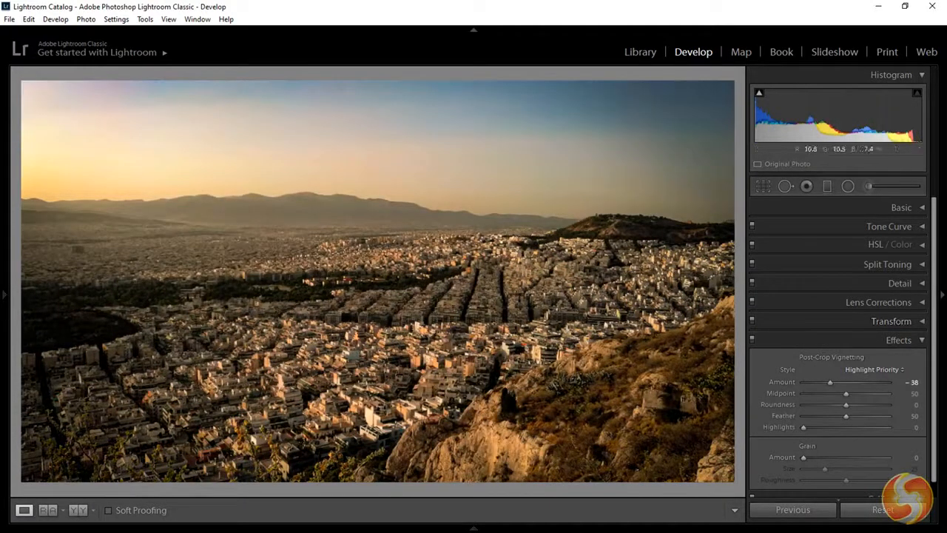
Compare the before and after versions of the city photo side by side
click(77, 510)
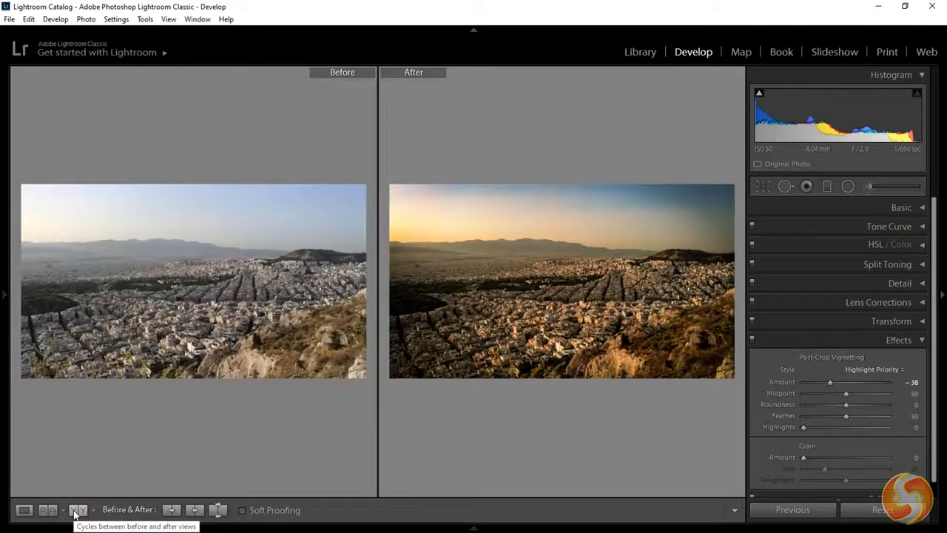
click(76, 510)
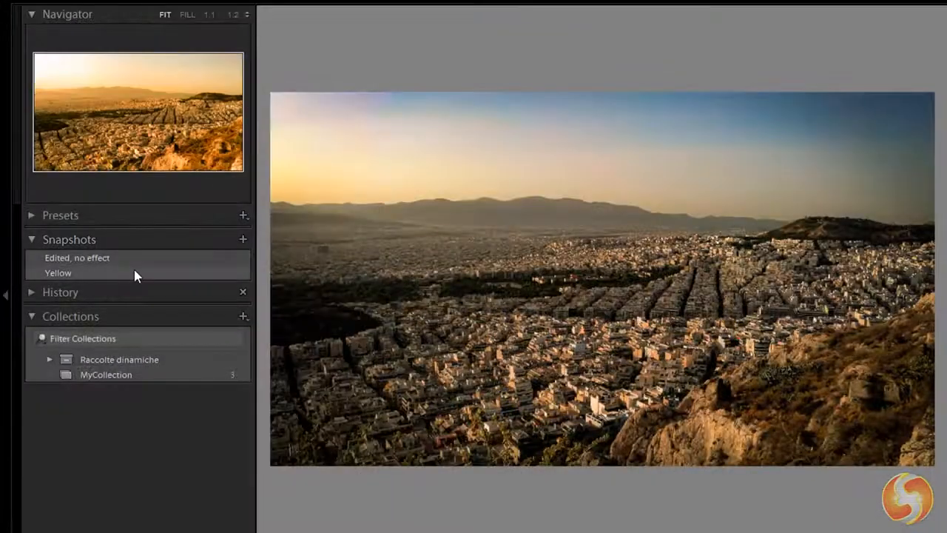
Save the current edit as a new snapshot named Final picture
click(242, 239)
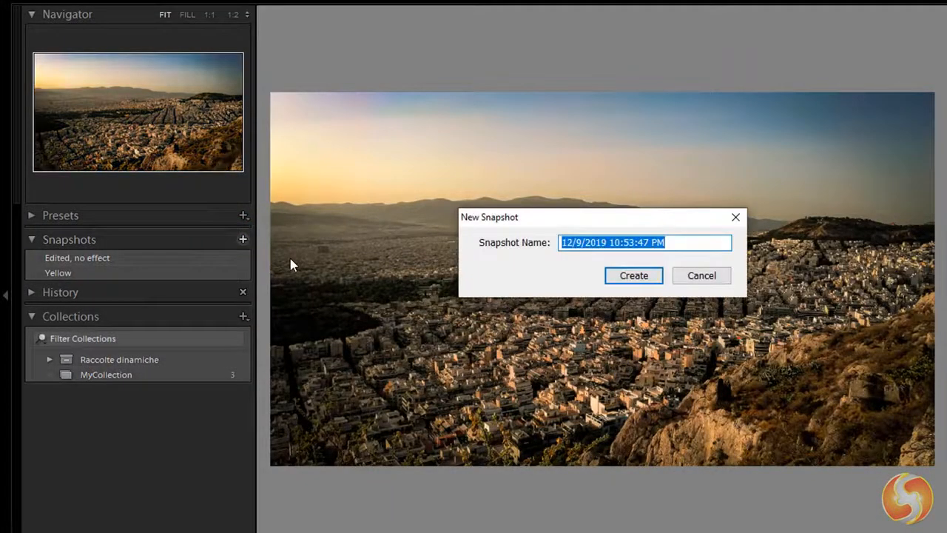
text(Fina)
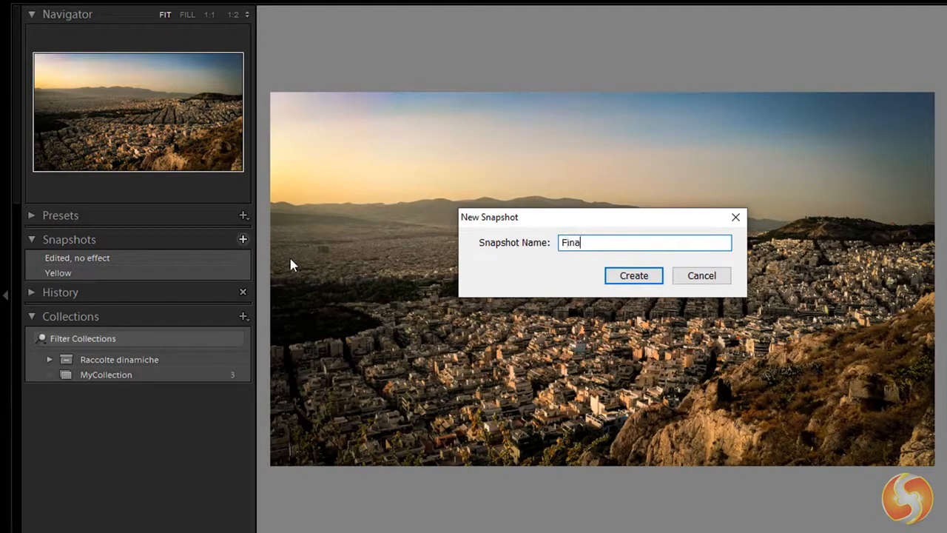
text(l picture)
key(Return)
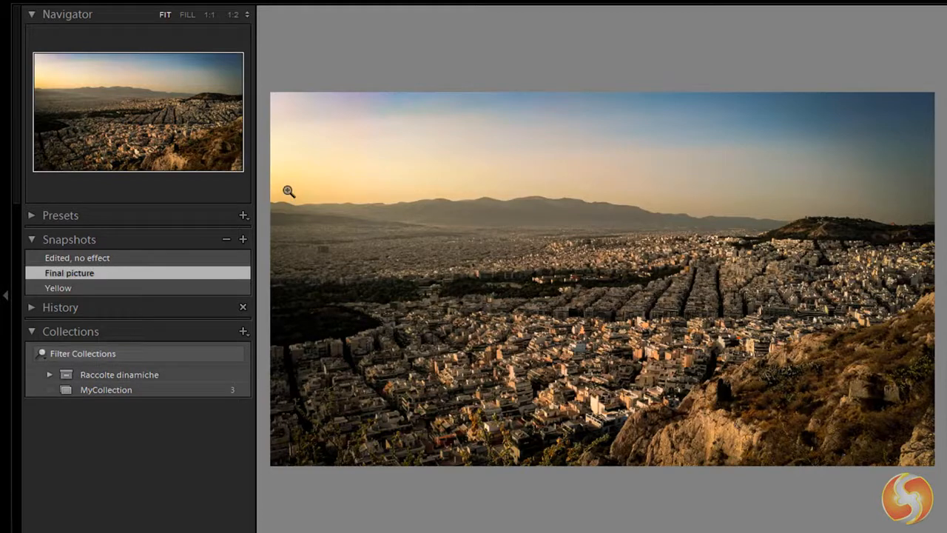
Compare the "Edited, no effect", "Final picture" and "Yellow" snapshots, and return to "Final picture"
click(163, 258)
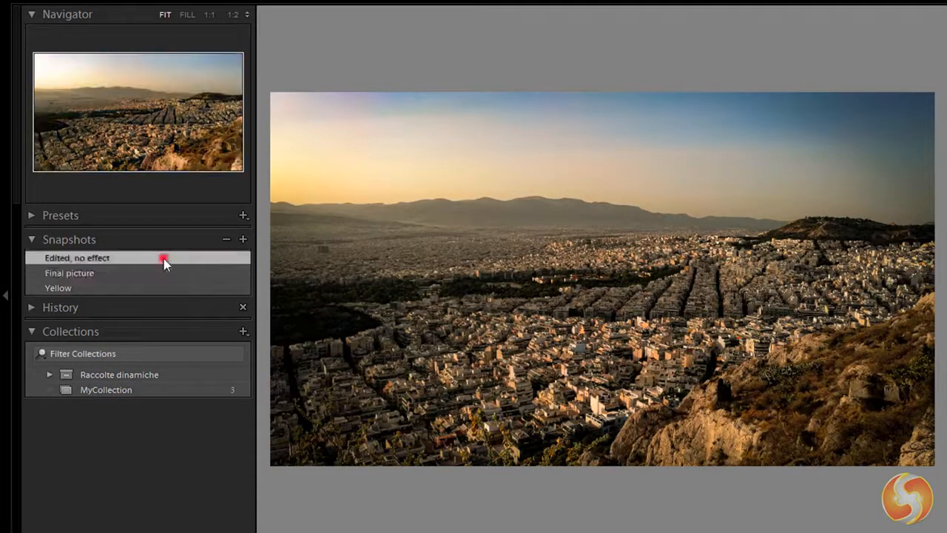
click(165, 274)
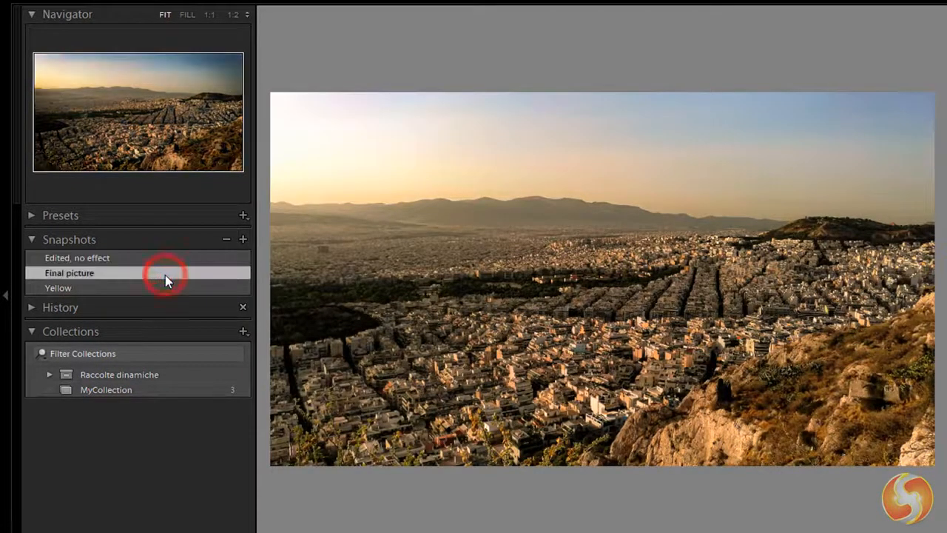
click(165, 287)
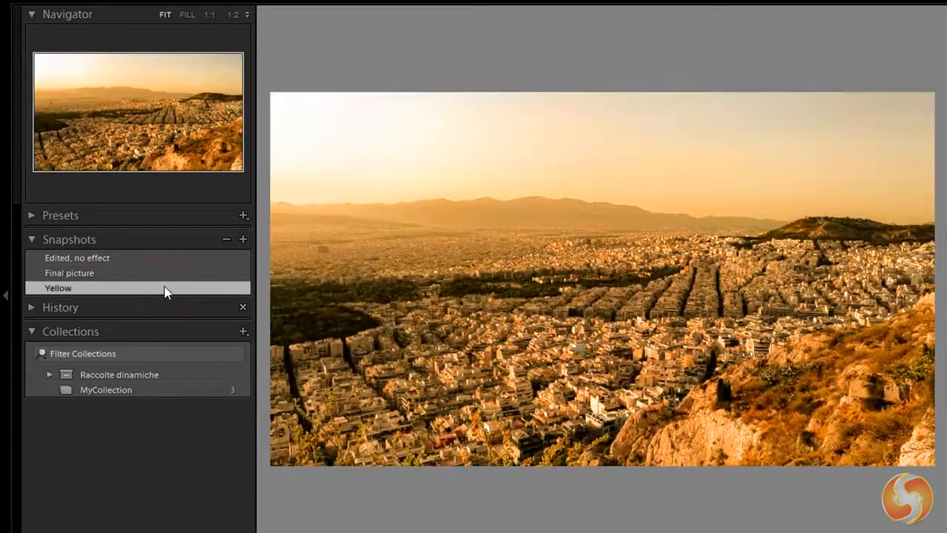
click(162, 275)
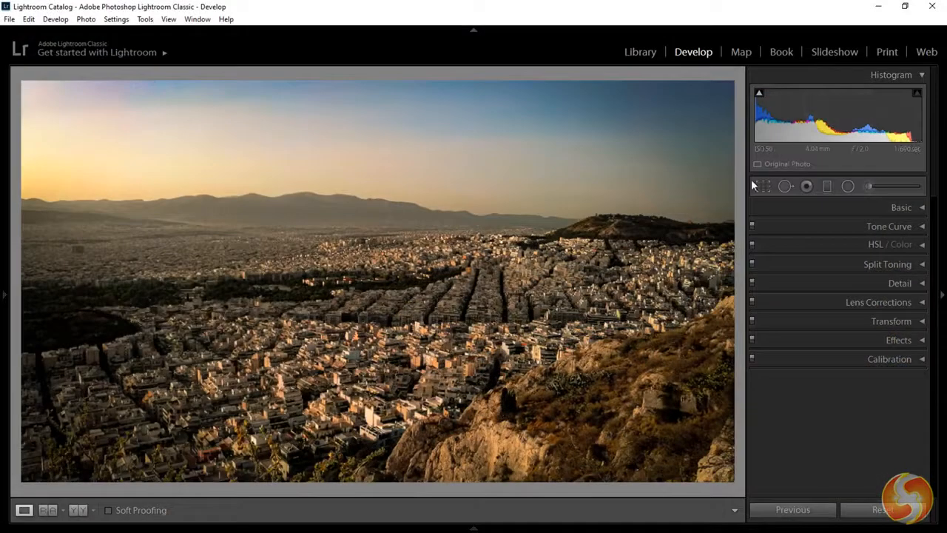
Try a diagonal graduated filter over the photo's left half with temperature -40 and exposure 1.00
click(828, 186)
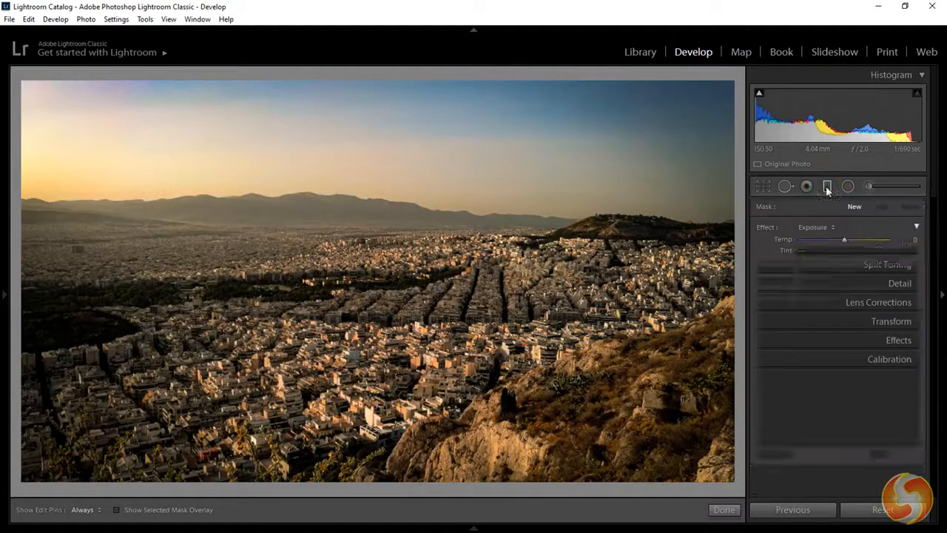
drag(321, 232, 443, 279)
drag(845, 239, 826, 240)
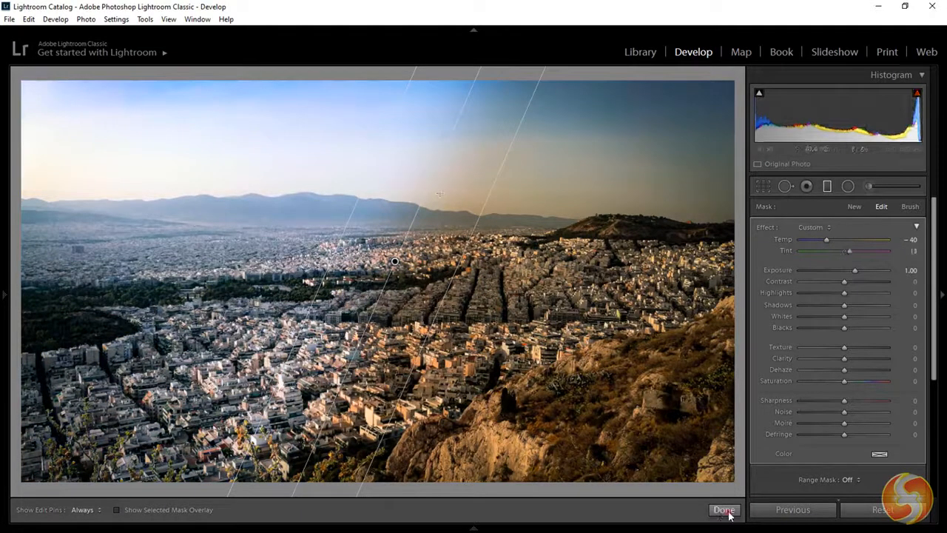
click(724, 510)
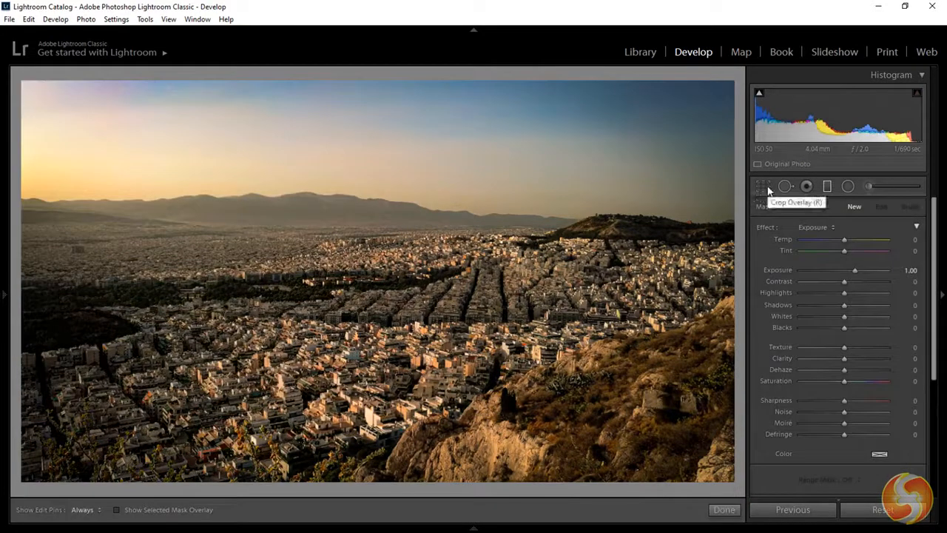
Crop the city photo at its original aspect ratio to a smaller area, and reposition the image inside the crop
click(765, 187)
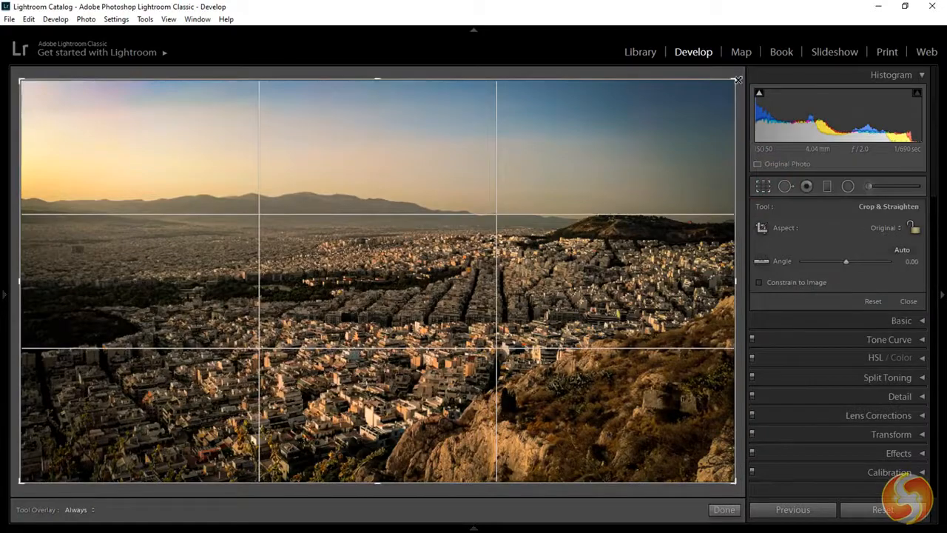
drag(733, 80, 603, 140)
drag(391, 271, 528, 429)
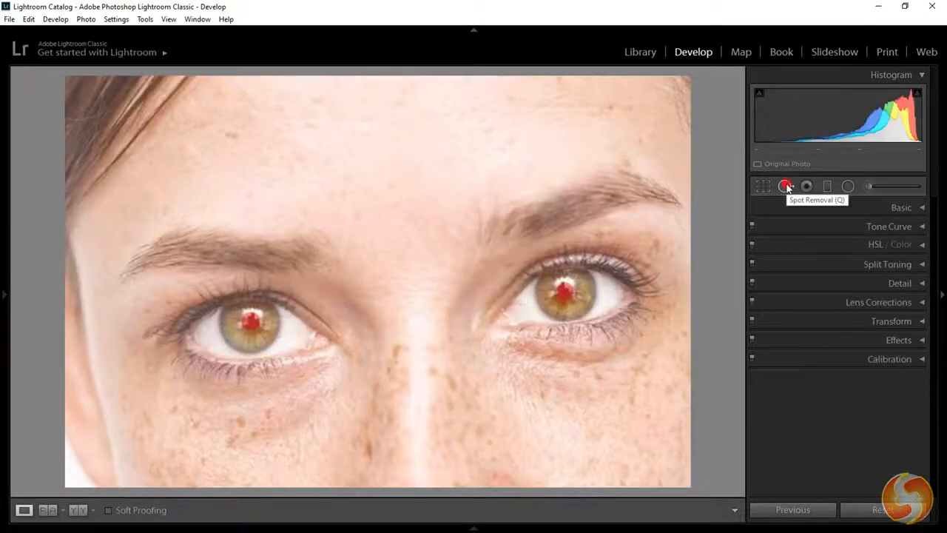
Heal a small spot on the right side of the portrait's forehead with Spot Removal, sampling nearby skin
click(786, 186)
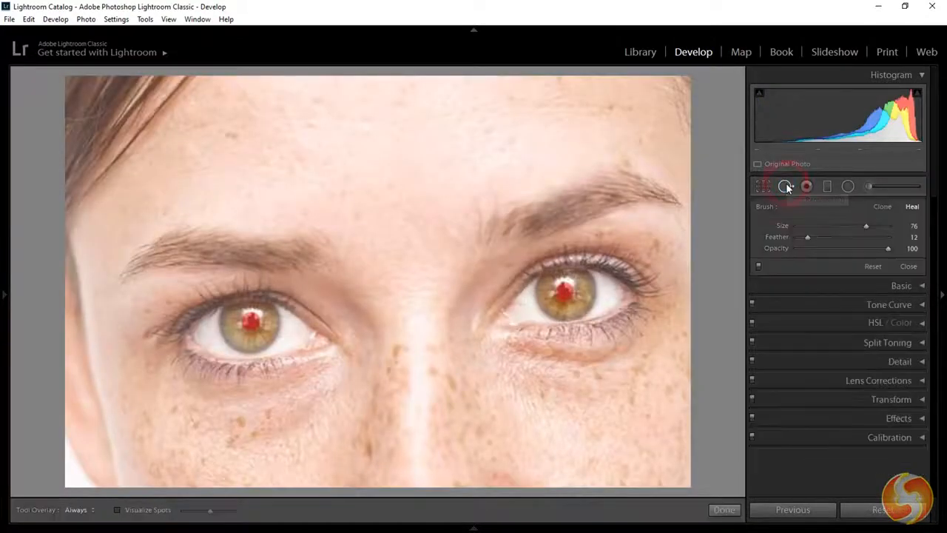
click(609, 107)
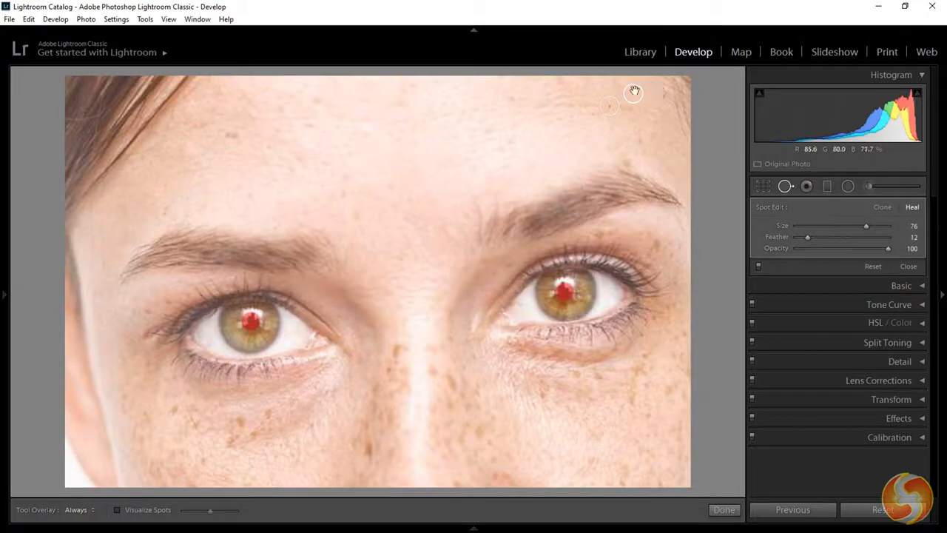
mouse_move(634, 90)
mouse_down()
mouse_move(649, 99)
mouse_move(651, 124)
mouse_move(614, 148)
mouse_up()
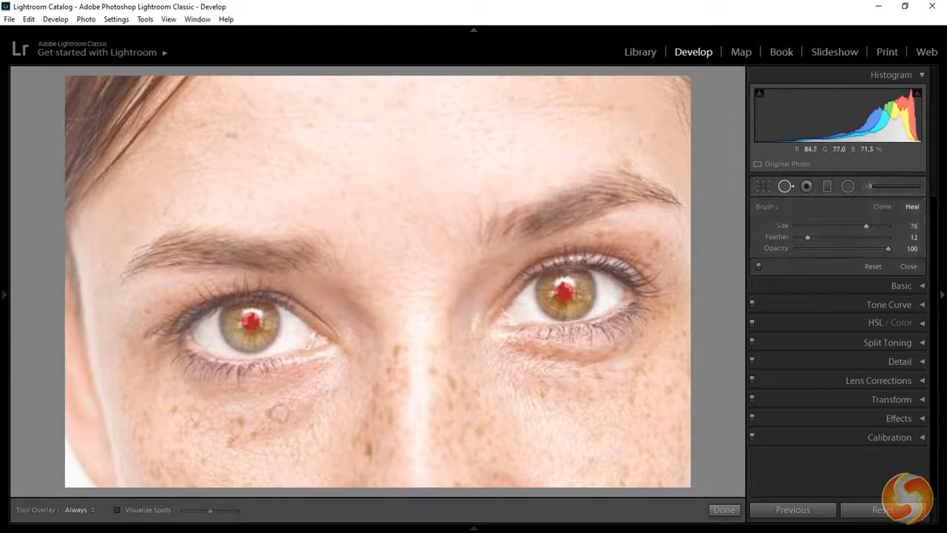
Heal the freckled patch under the left-hand eye using the cheek below, with size 79, feather 51 and opacity 47
mouse_move(273, 412)
mouse_down()
mouse_move(245, 433)
mouse_move(234, 415)
mouse_move(190, 420)
mouse_up()
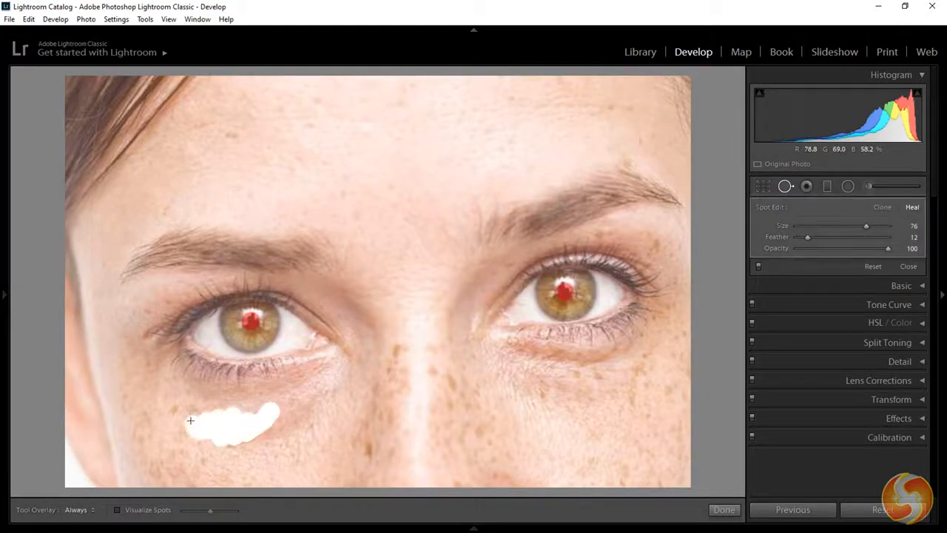
mouse_move(142, 461)
mouse_down()
mouse_move(243, 476)
mouse_move(285, 463)
mouse_move(338, 389)
mouse_move(290, 465)
mouse_up()
drag(839, 229, 850, 233)
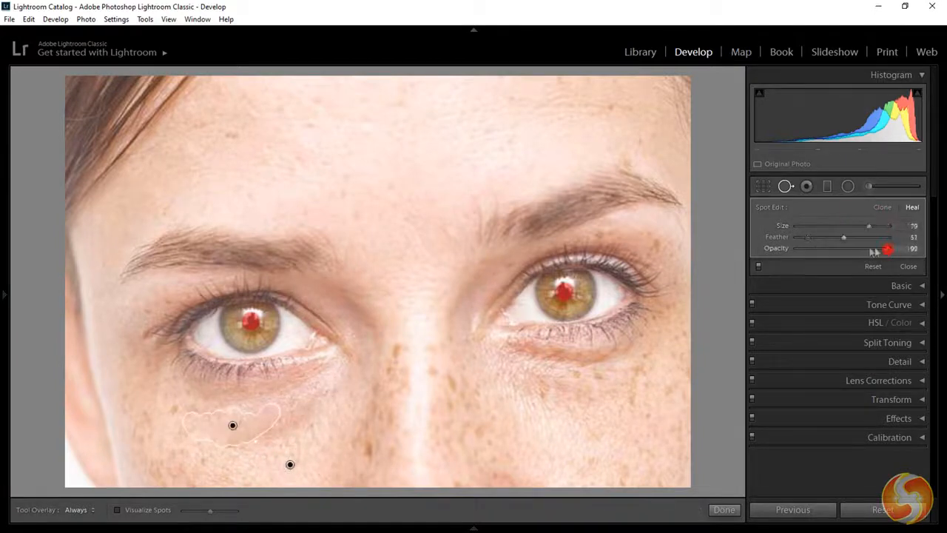
mouse_move(875, 252)
mouse_down()
mouse_move(769, 255)
mouse_move(922, 265)
mouse_up()
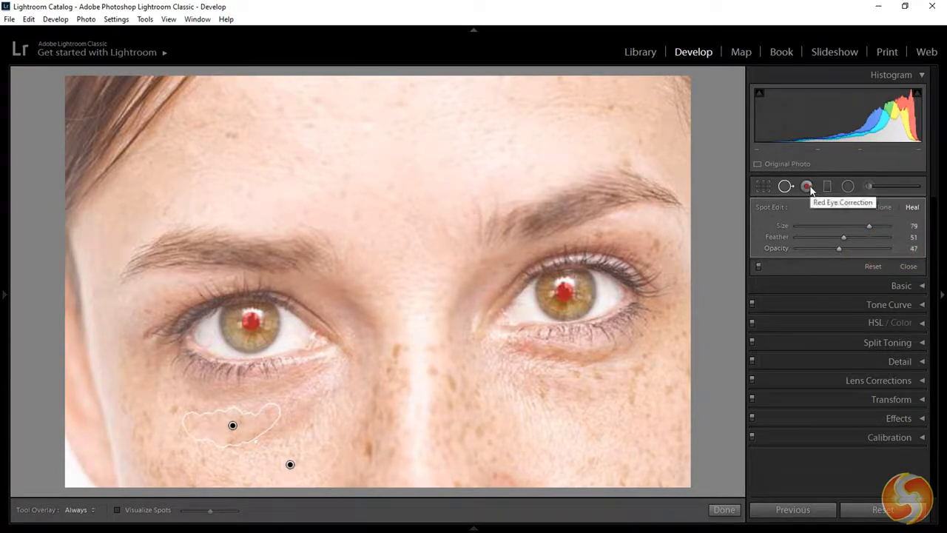
Remove the red pupils from both eyes with Red Eye Correction
click(808, 187)
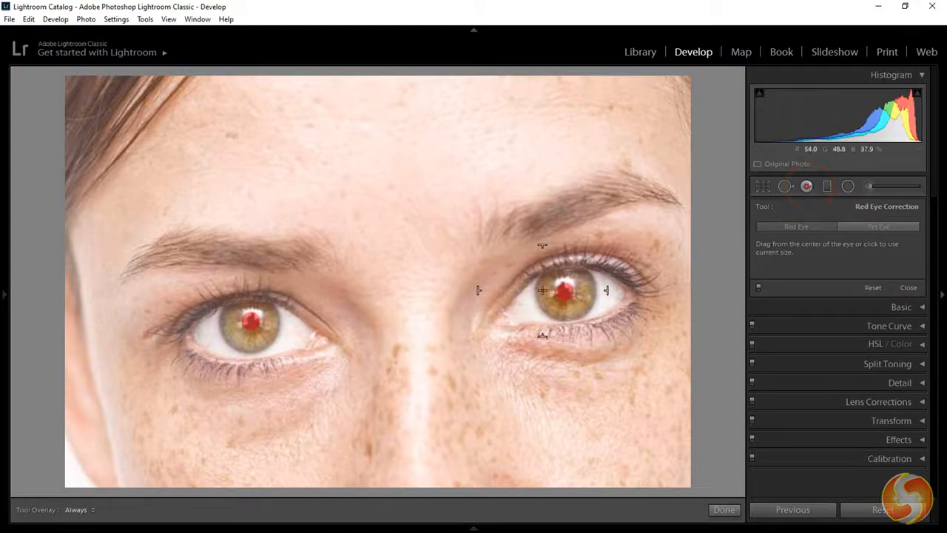
click(549, 290)
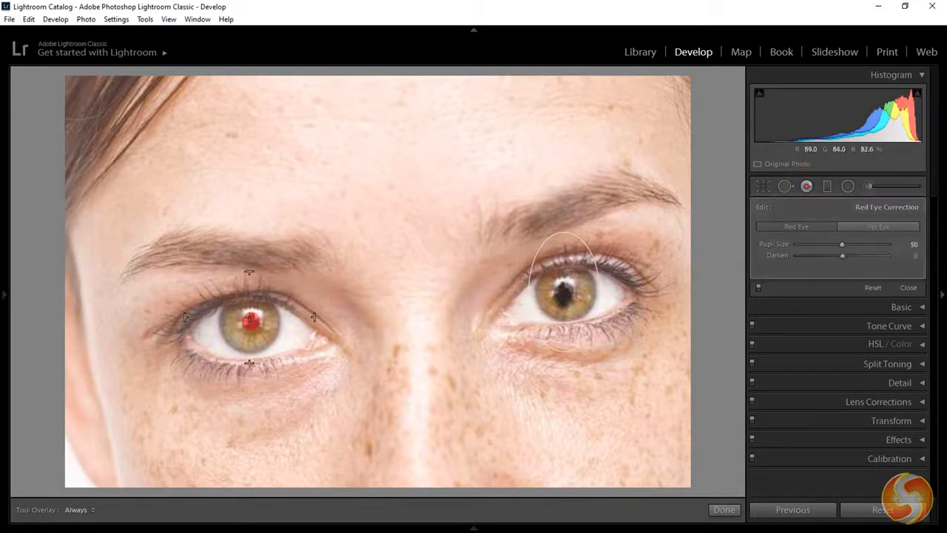
click(252, 319)
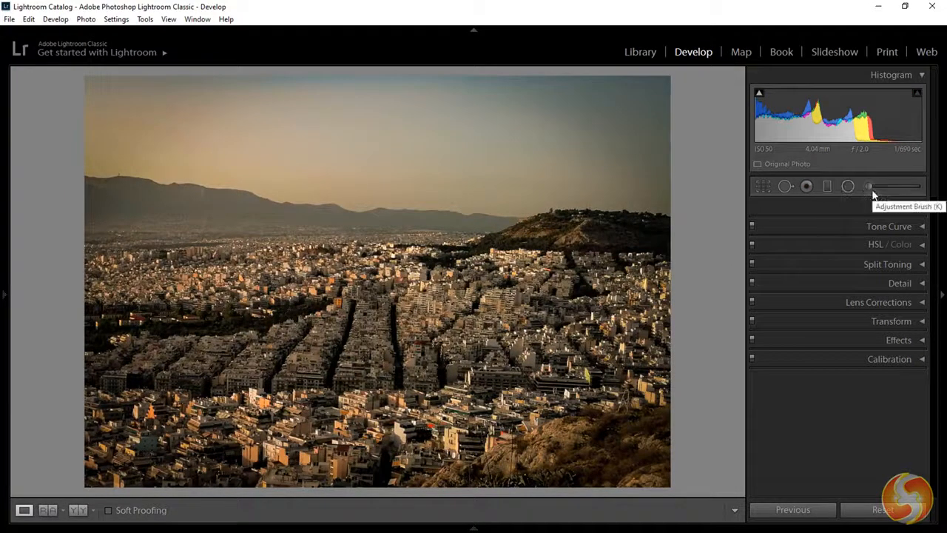
Add a diagonal graduated filter over the left half of the cropped city photo with exposure 0.57 and contrast 54
click(827, 185)
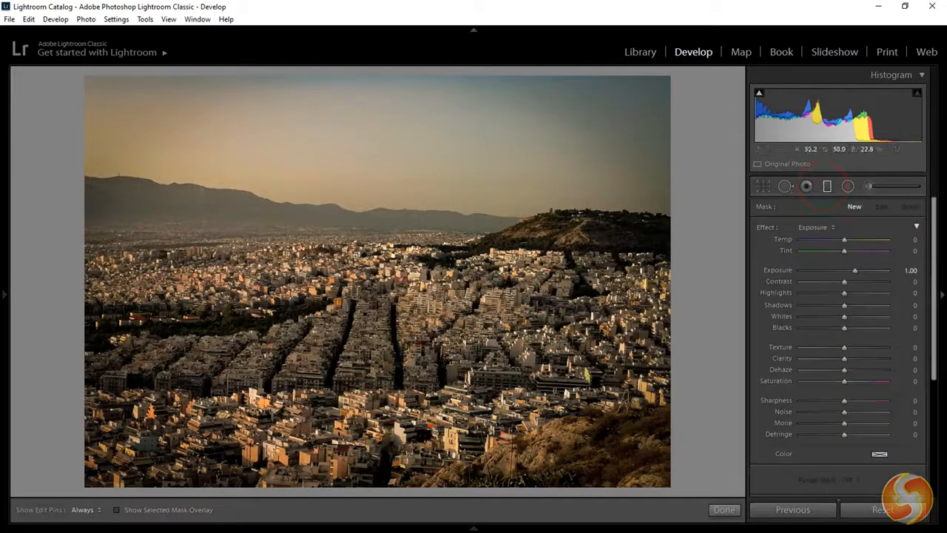
drag(348, 254, 435, 301)
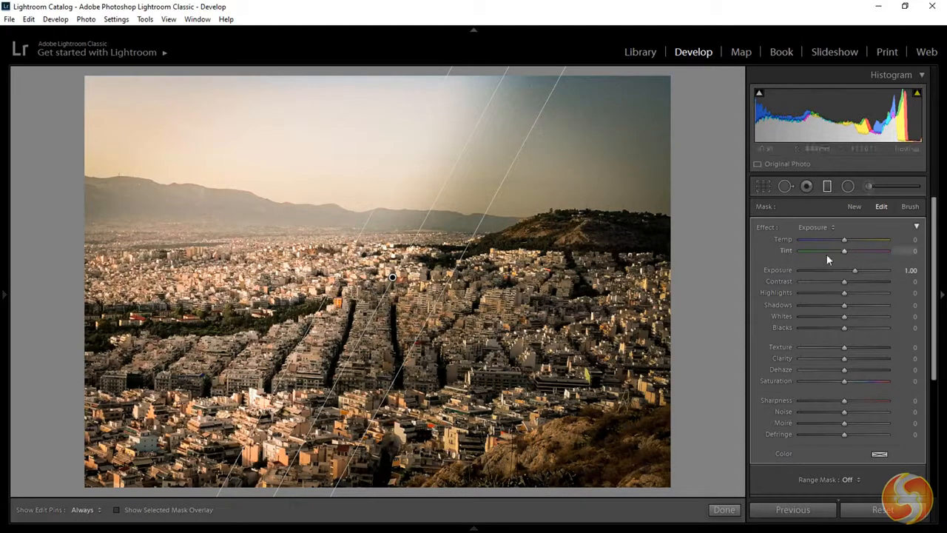
mouse_move(856, 272)
mouse_down()
mouse_move(838, 273)
mouse_move(875, 283)
mouse_move(867, 284)
mouse_up()
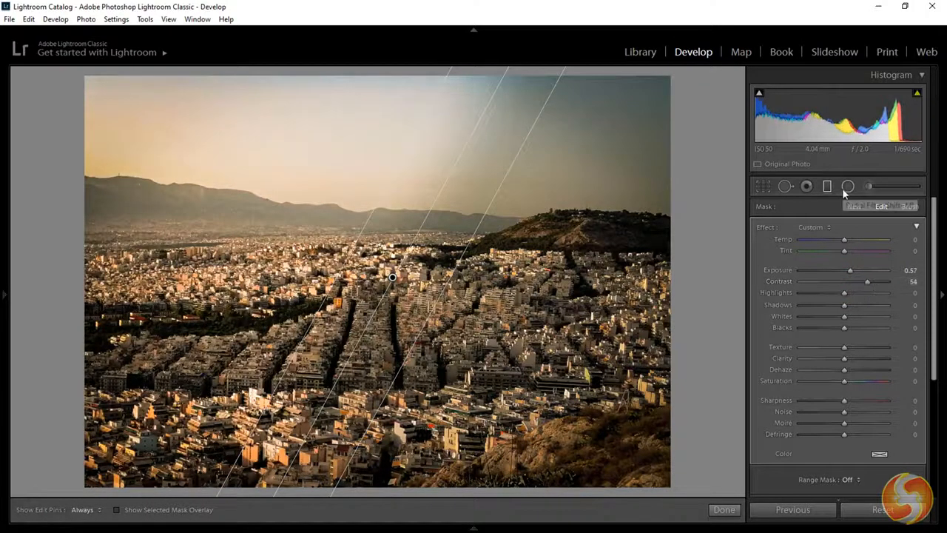
Add an inverted radial filter over the central buildings with temperature -40 and exposure -0.08
click(848, 187)
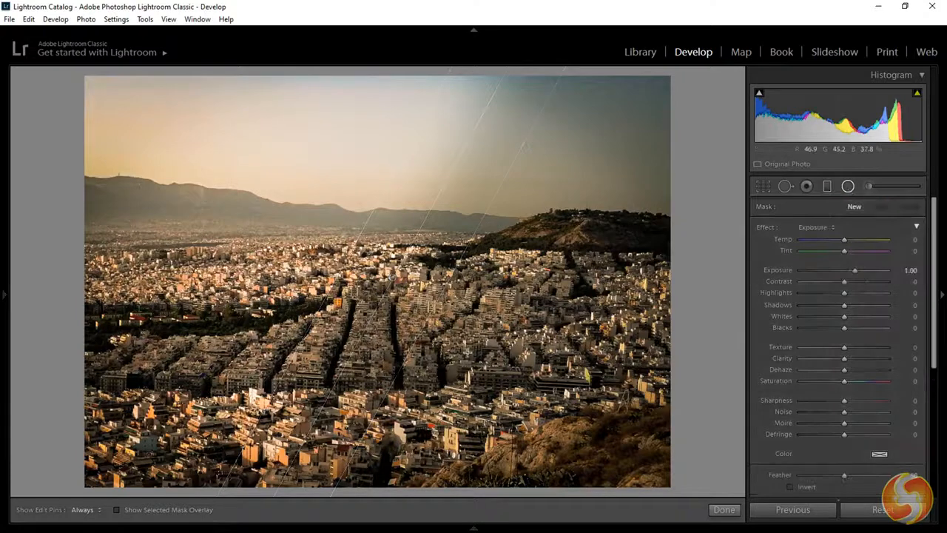
mouse_move(467, 351)
mouse_down()
mouse_move(539, 324)
mouse_move(566, 295)
mouse_up()
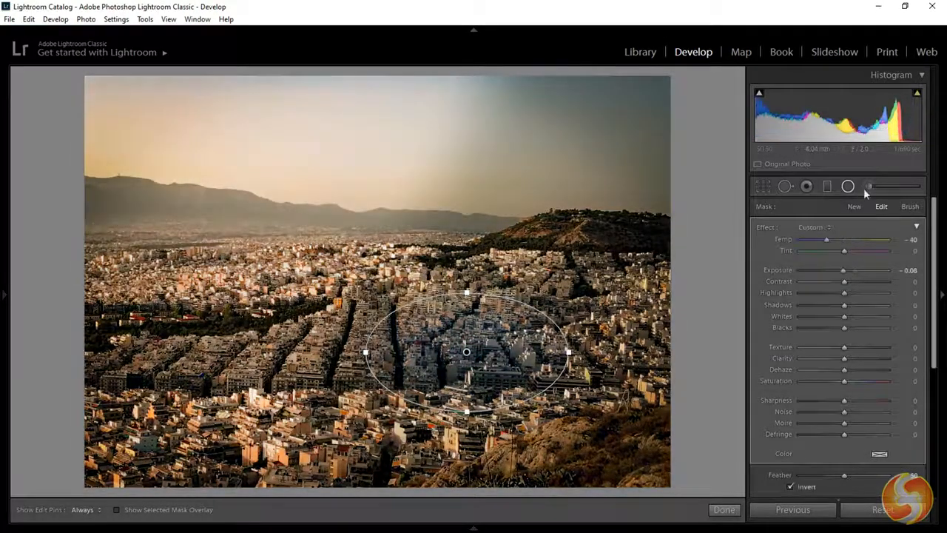
Brighten the sky and part of the city with an Adjustment Brush stroke at exposure 1.00
click(869, 186)
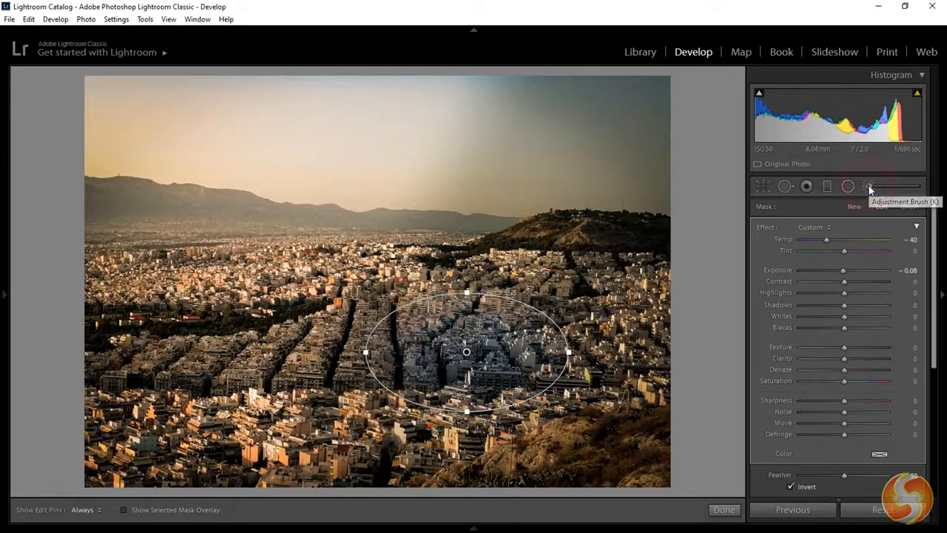
mouse_move(574, 155)
mouse_down()
mouse_move(309, 137)
mouse_move(301, 163)
mouse_move(353, 216)
mouse_move(315, 247)
mouse_up()
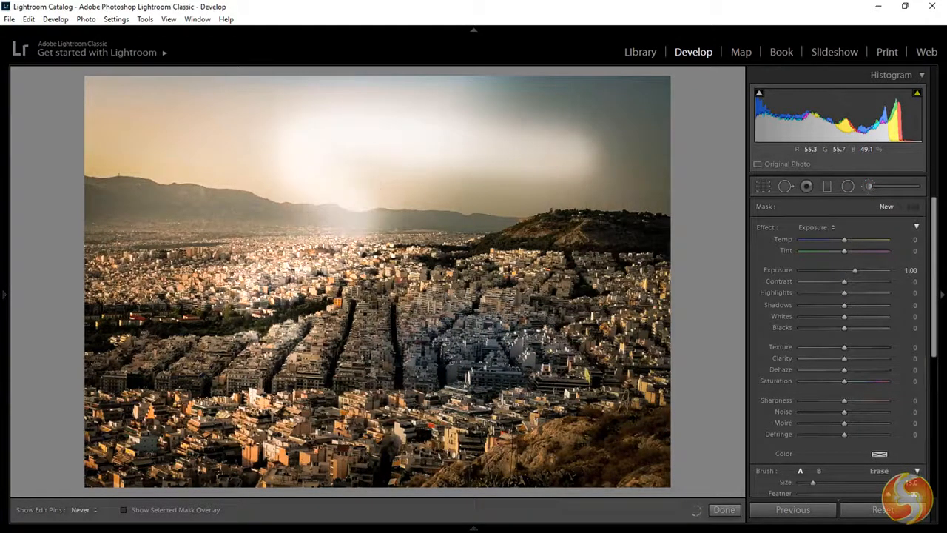
Extend the Adjustment Brush stroke over the lower-left buildings, set its tint to 58 and exposure to 0.46, and finish the brush edit
mouse_move(300, 325)
mouse_down()
mouse_move(381, 398)
mouse_move(210, 415)
mouse_up()
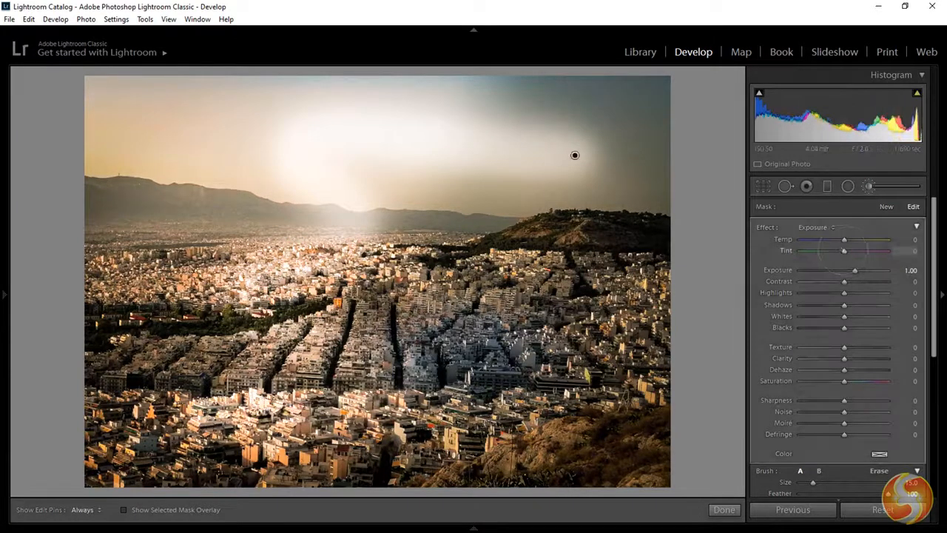
drag(863, 250, 849, 271)
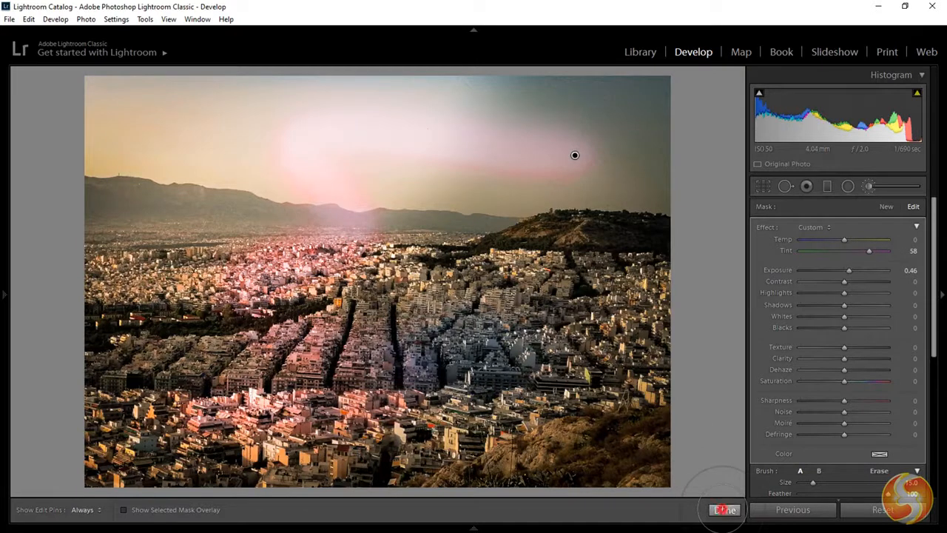
click(724, 509)
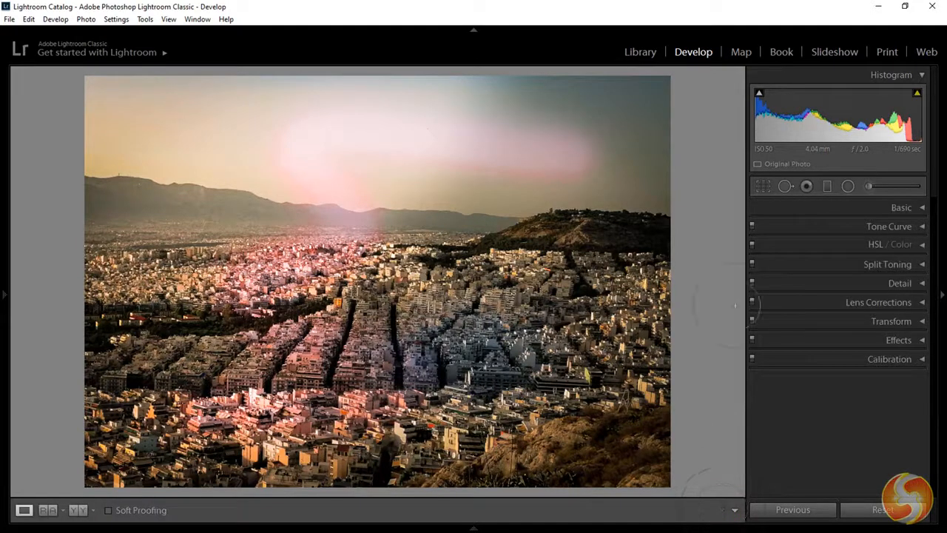
Reselect the graduated filter and then the radial filter, make the radial ellipse slightly taller, and set its temperature to -61
click(828, 186)
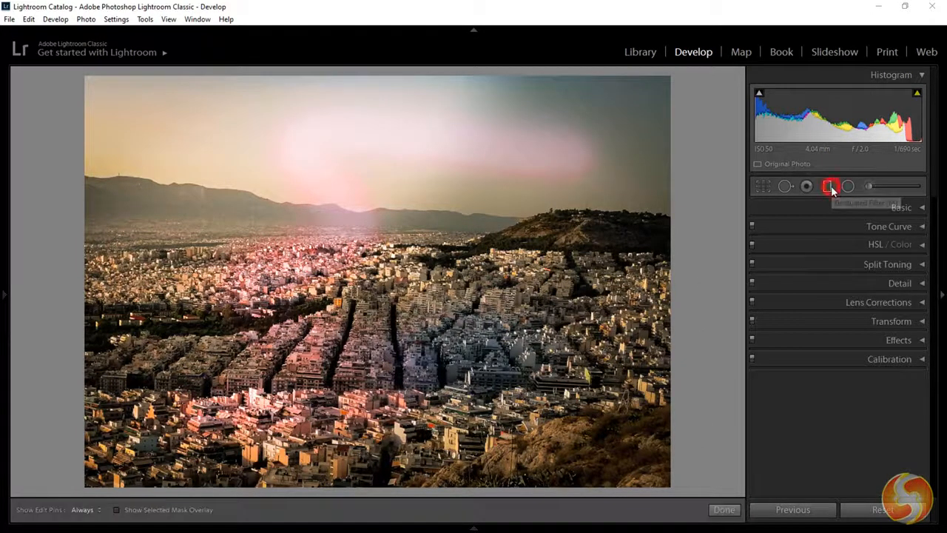
click(392, 276)
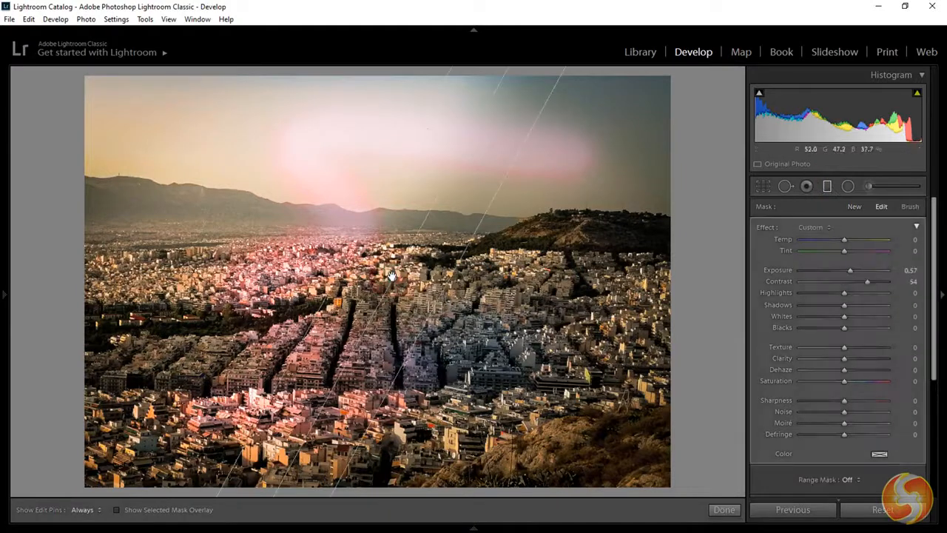
click(845, 188)
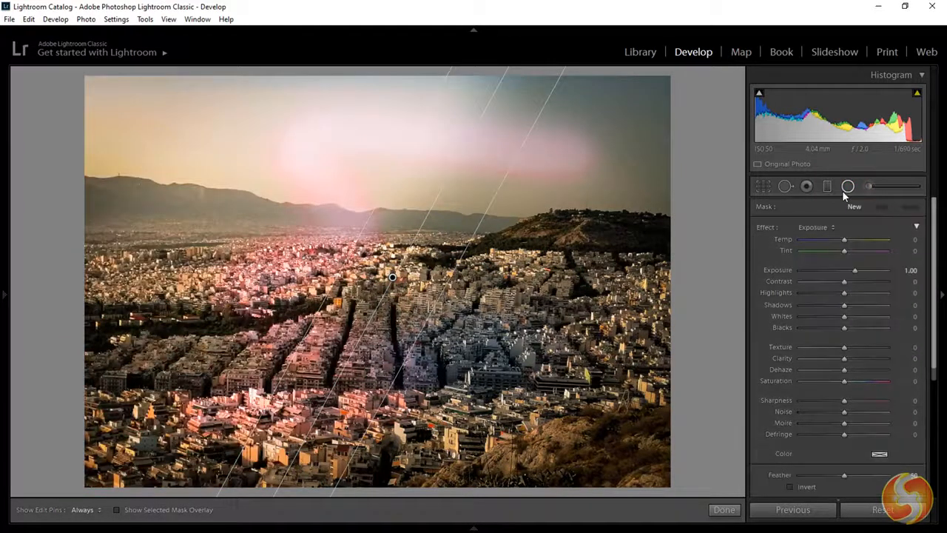
click(466, 350)
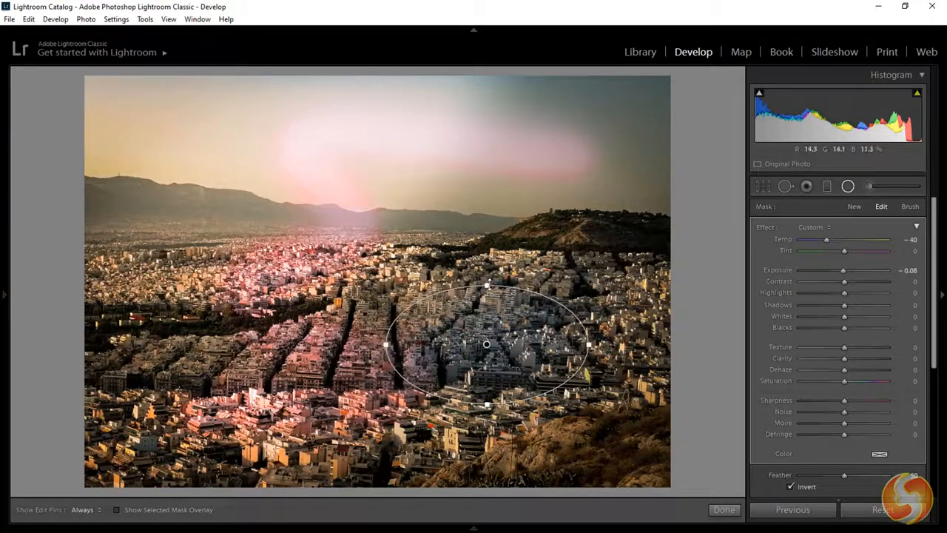
drag(488, 284, 487, 179)
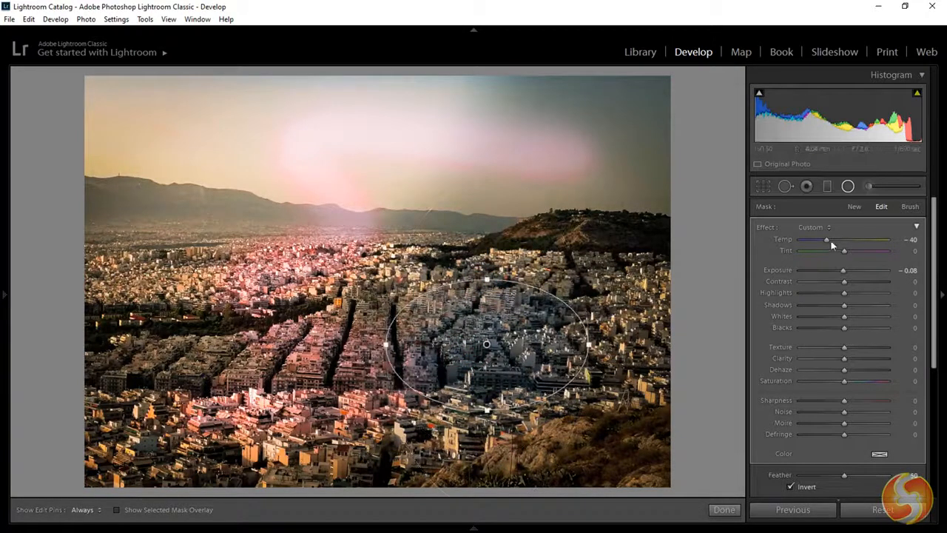
mouse_move(818, 244)
mouse_down()
mouse_move(808, 243)
mouse_move(875, 236)
mouse_move(819, 245)
mouse_up()
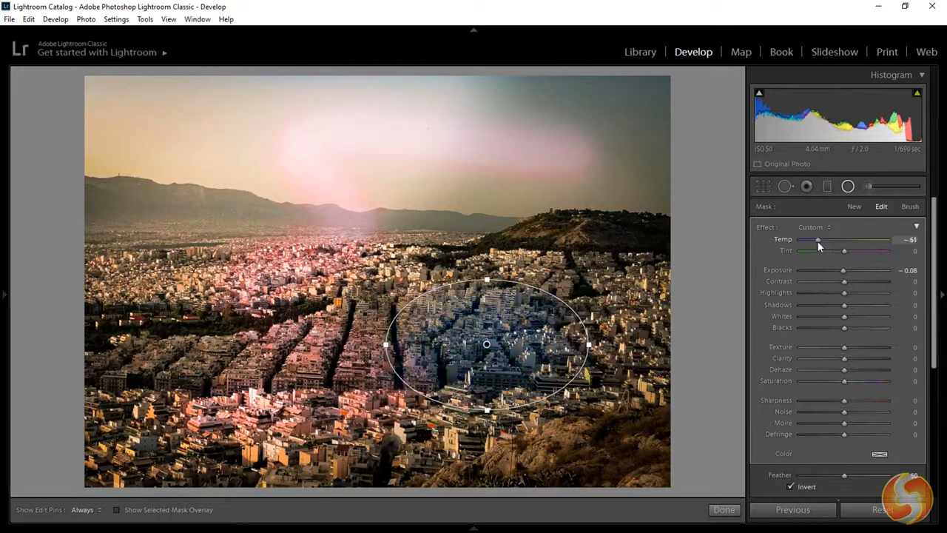
Draw a new radial filter with exposure 1.00 over the buildings right of the photo's centre
click(856, 208)
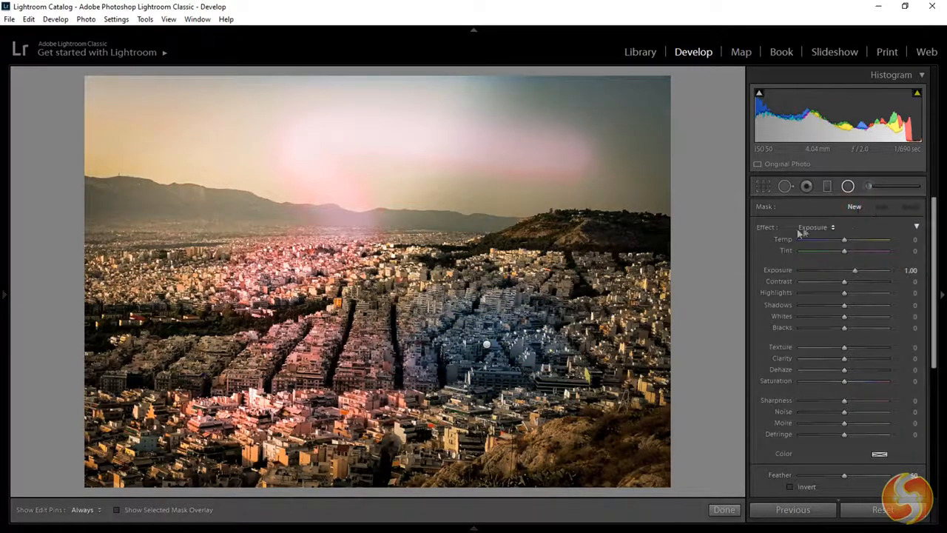
drag(538, 306, 614, 264)
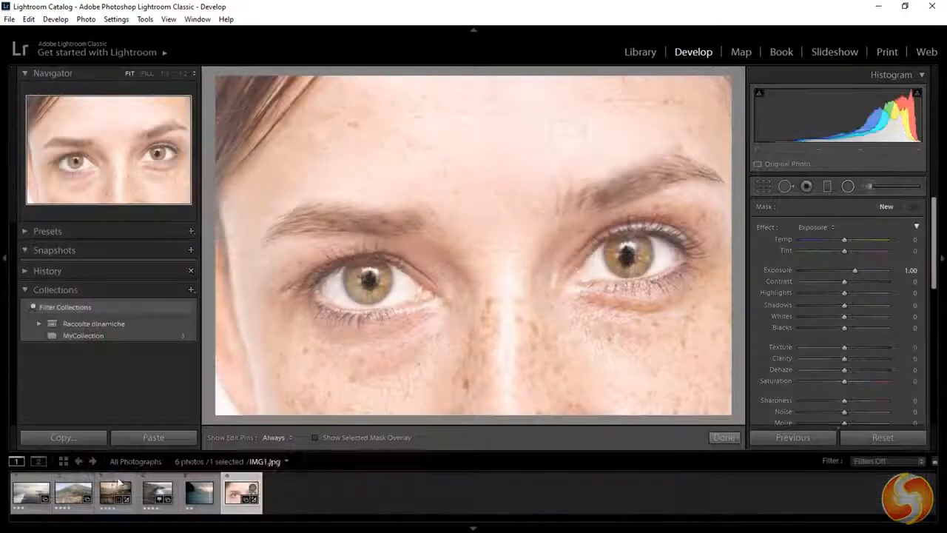
Open the export settings for the city photo and choose Hard Drive as destination with Desktop as export location
click(112, 491)
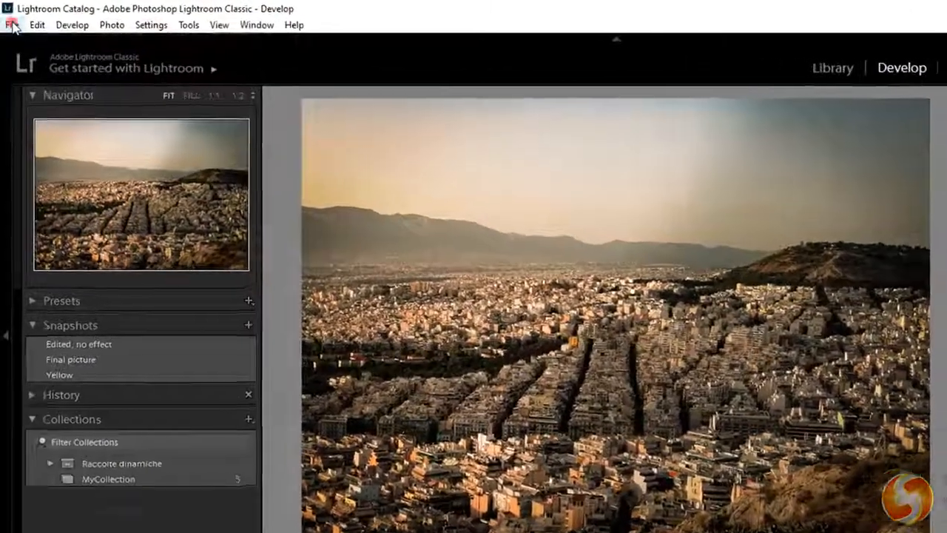
click(12, 25)
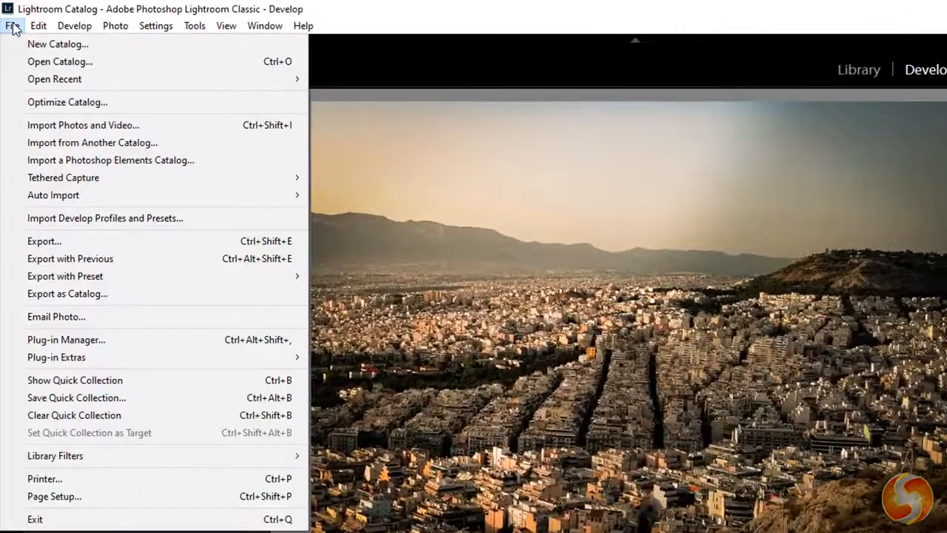
click(80, 244)
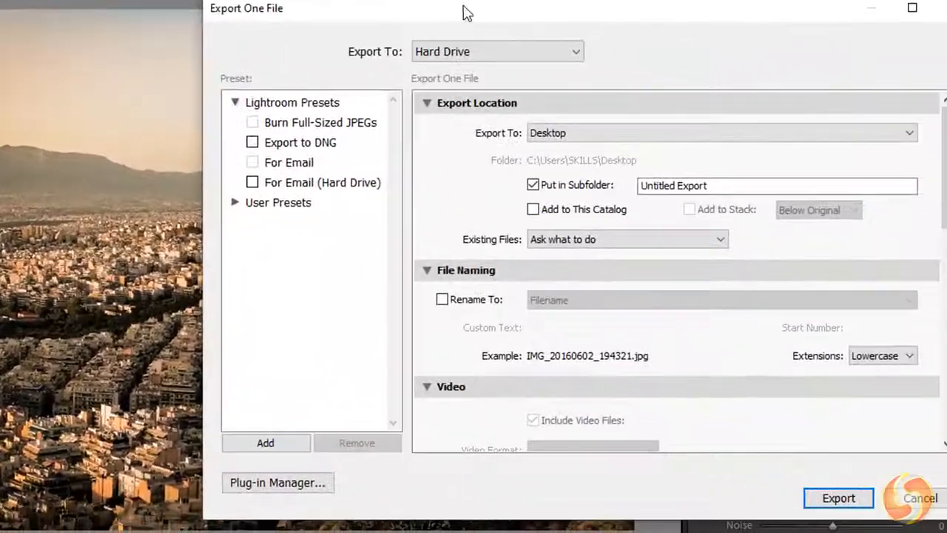
click(452, 51)
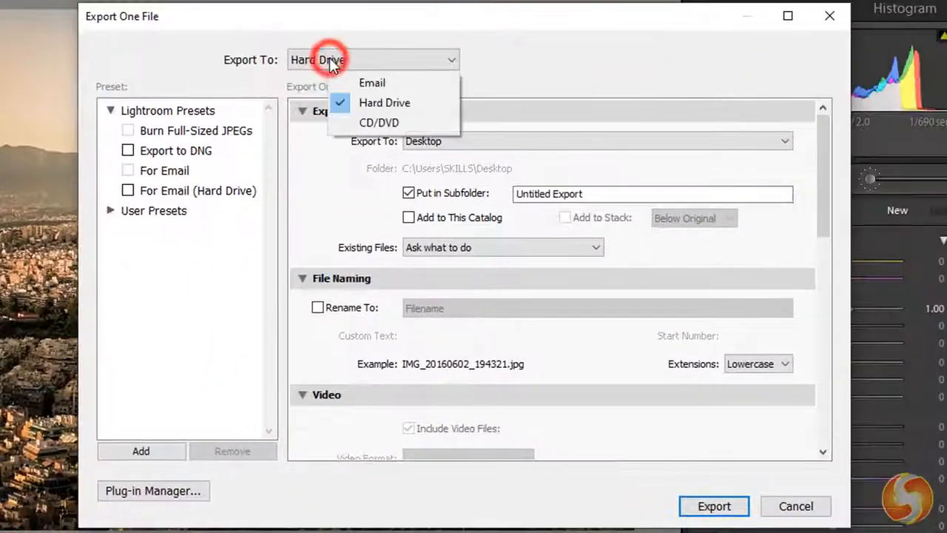
click(384, 105)
click(446, 142)
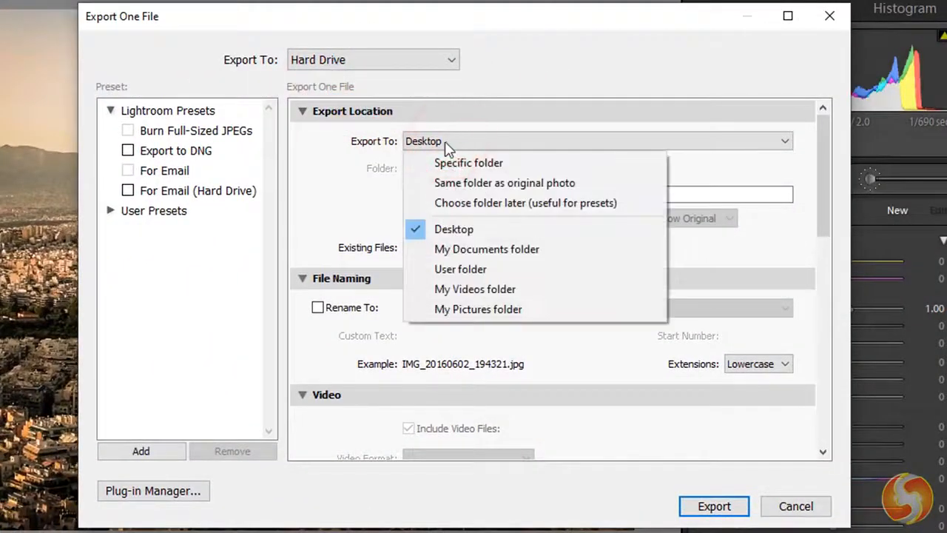
click(456, 225)
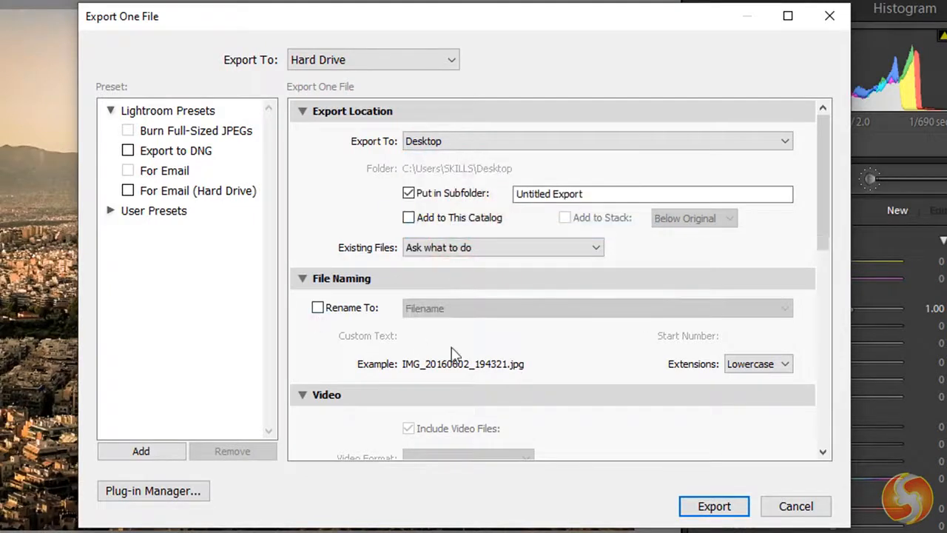
Review the export image formats with JPEG selected and raise the JPEG quality slightly
scroll(455, 354, down, 5)
click(467, 145)
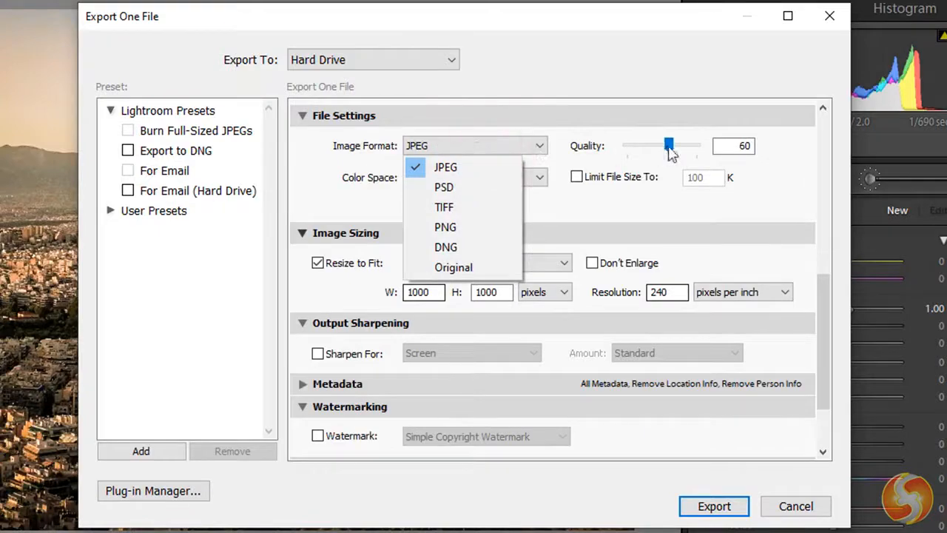
drag(669, 145, 675, 145)
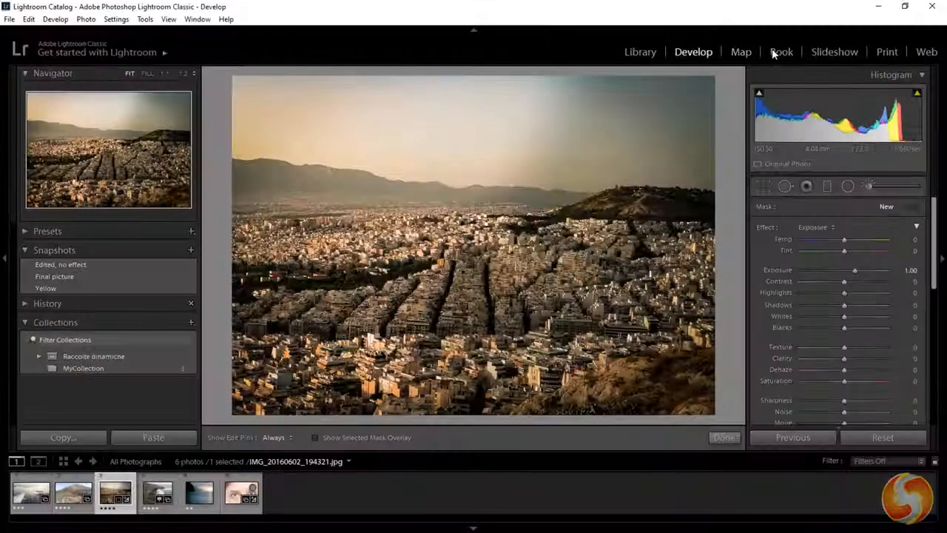
Switch to the Book module and look through the photo book pages up to the covers
click(779, 52)
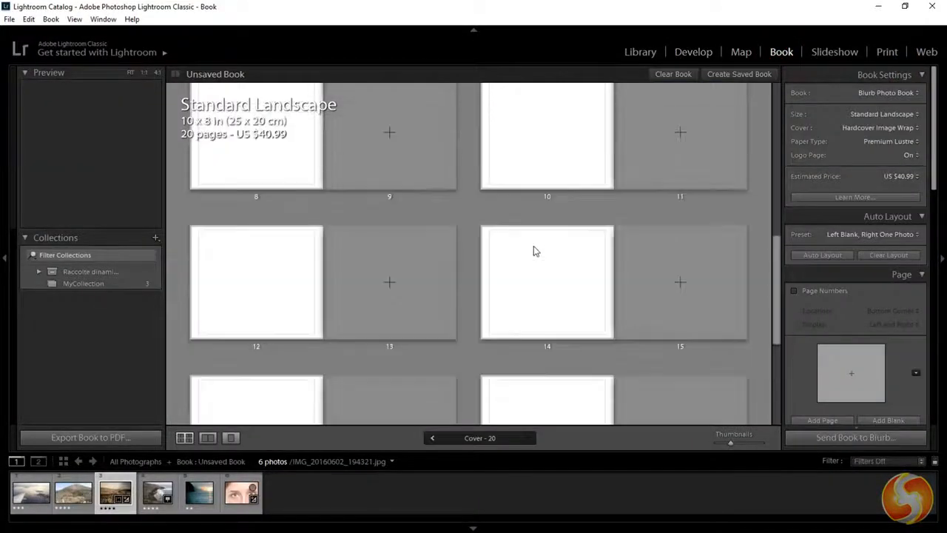
scroll(533, 247, up, 6)
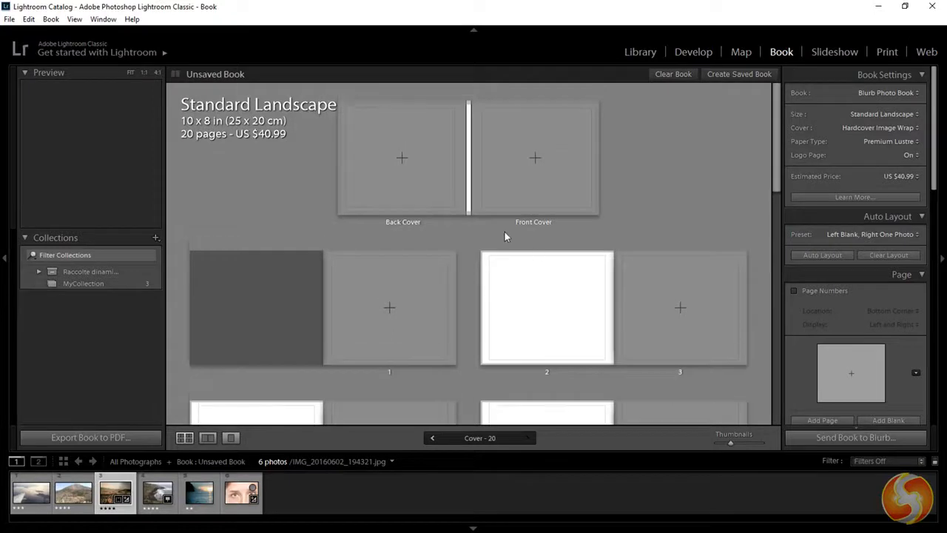
Switch to the Slideshow module and preview the mountain, airplane wing and rocky coast photos as slides
click(839, 52)
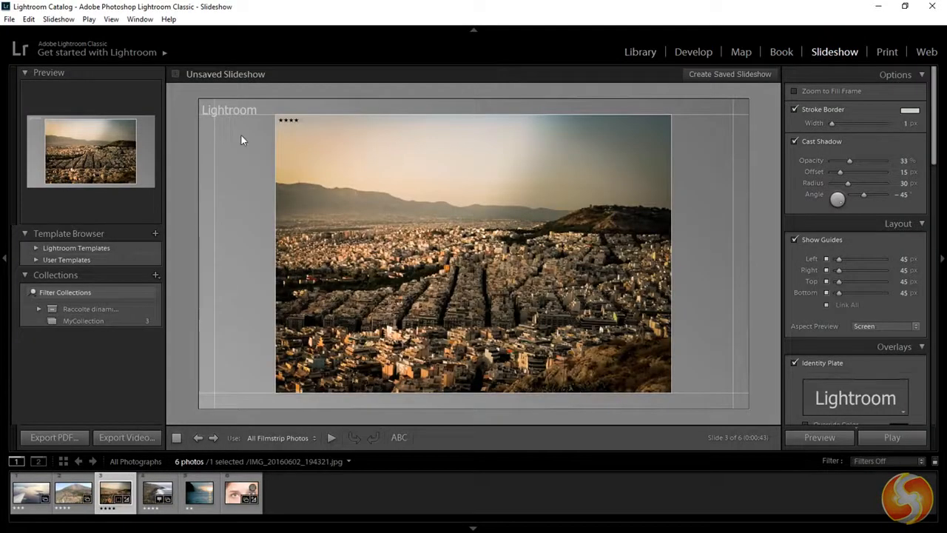
click(65, 491)
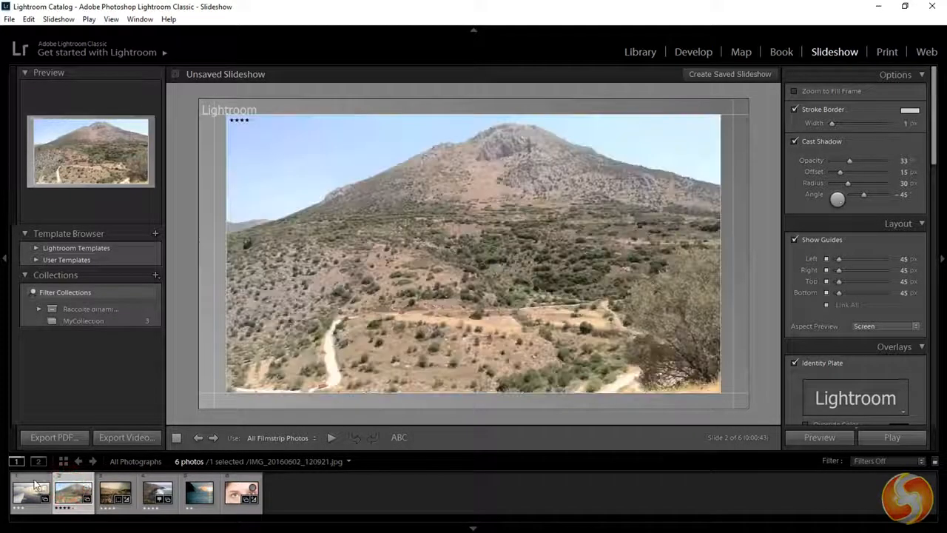
click(31, 490)
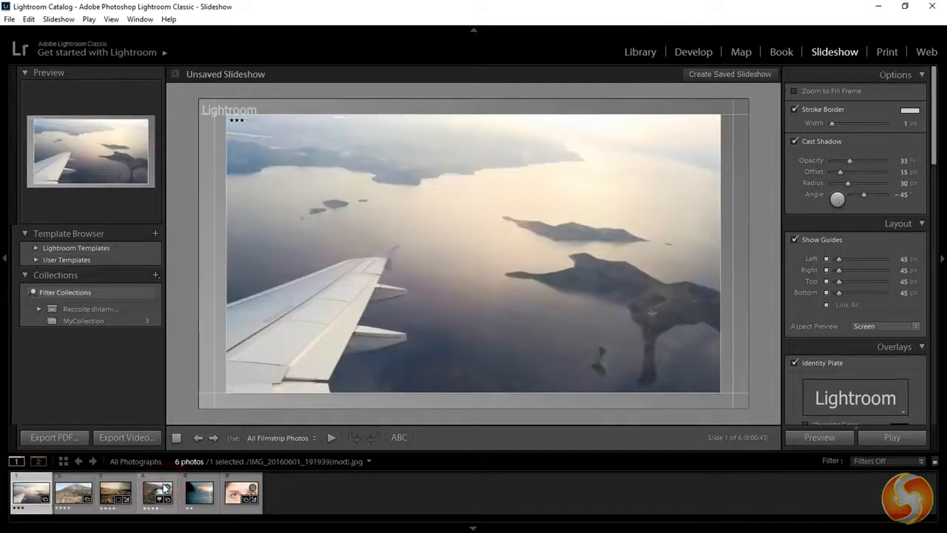
click(156, 491)
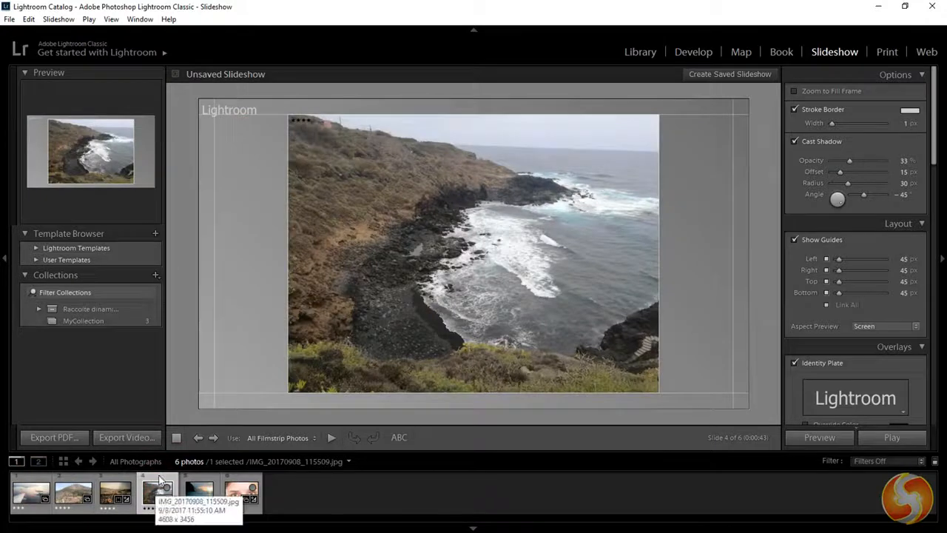